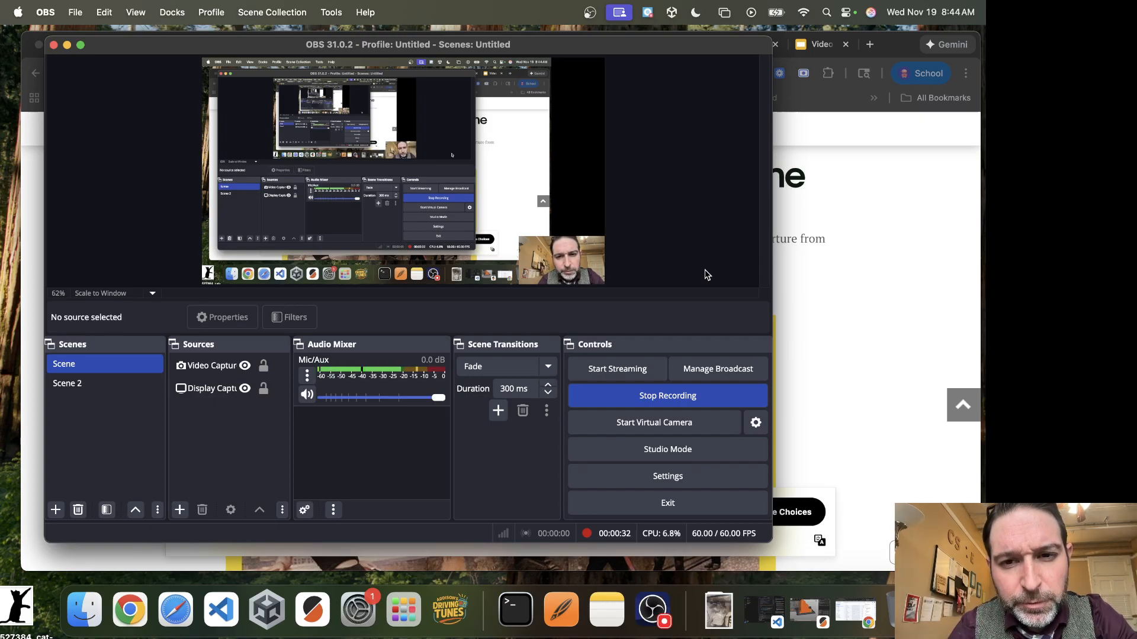
Copy the Blondie 'Autoamerican' album cover image from the article page.
left_click(841, 350)
scroll(770, 315, "down", 5)
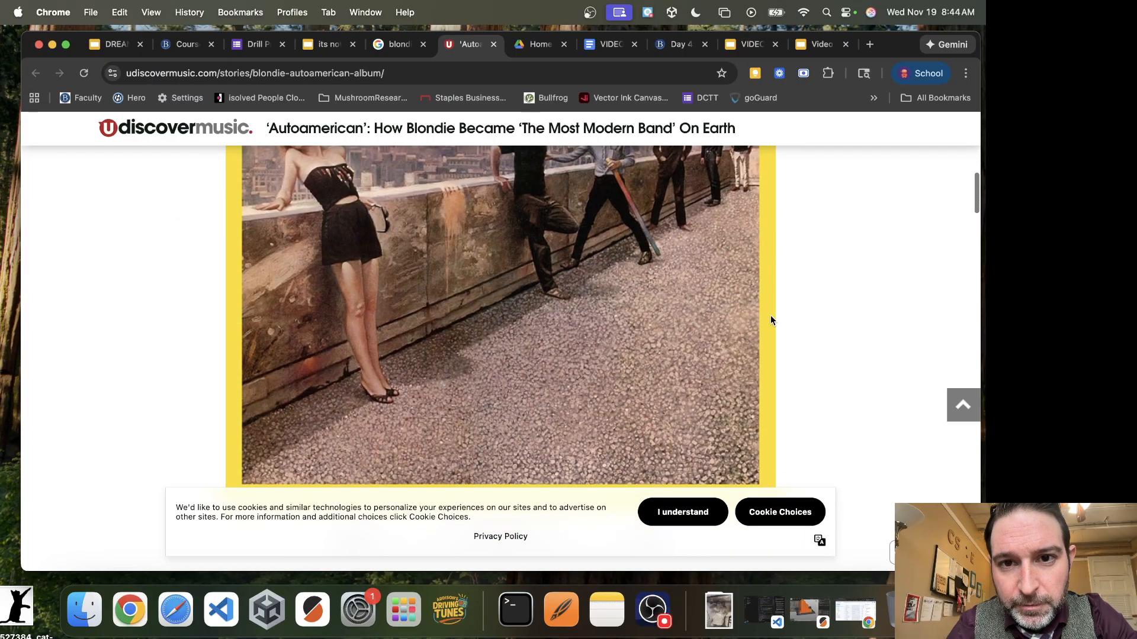
scroll(770, 315, "up", 3)
scroll(770, 315, "up", 3)
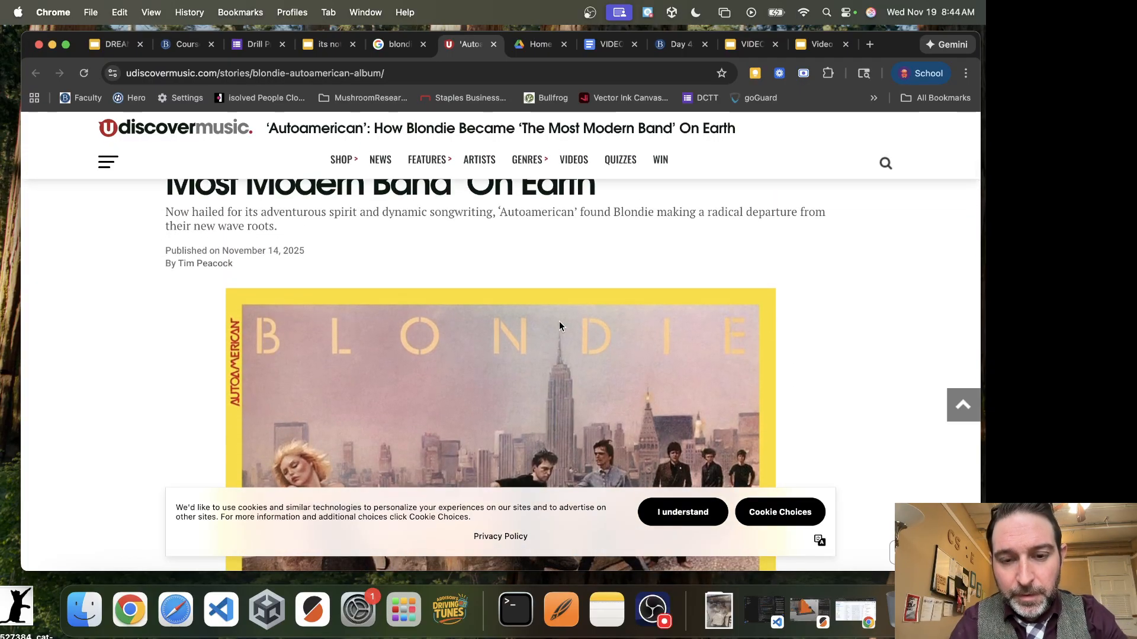
right_click(554, 340)
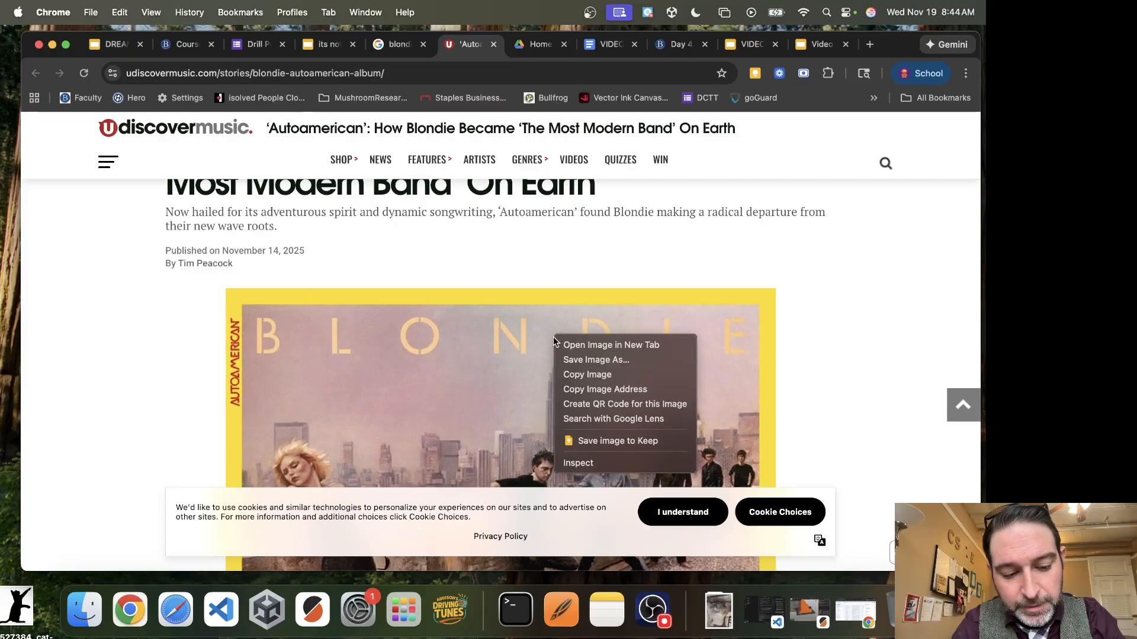
left_click(633, 375)
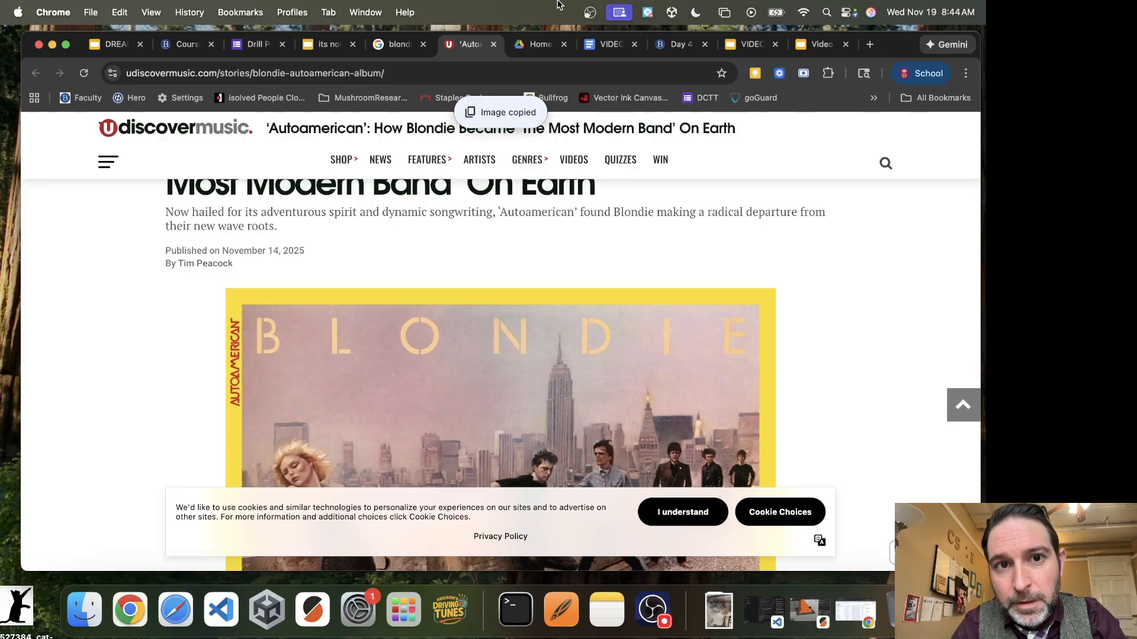
Switch from the browser to Linearity Curve.
left_click(53, 45)
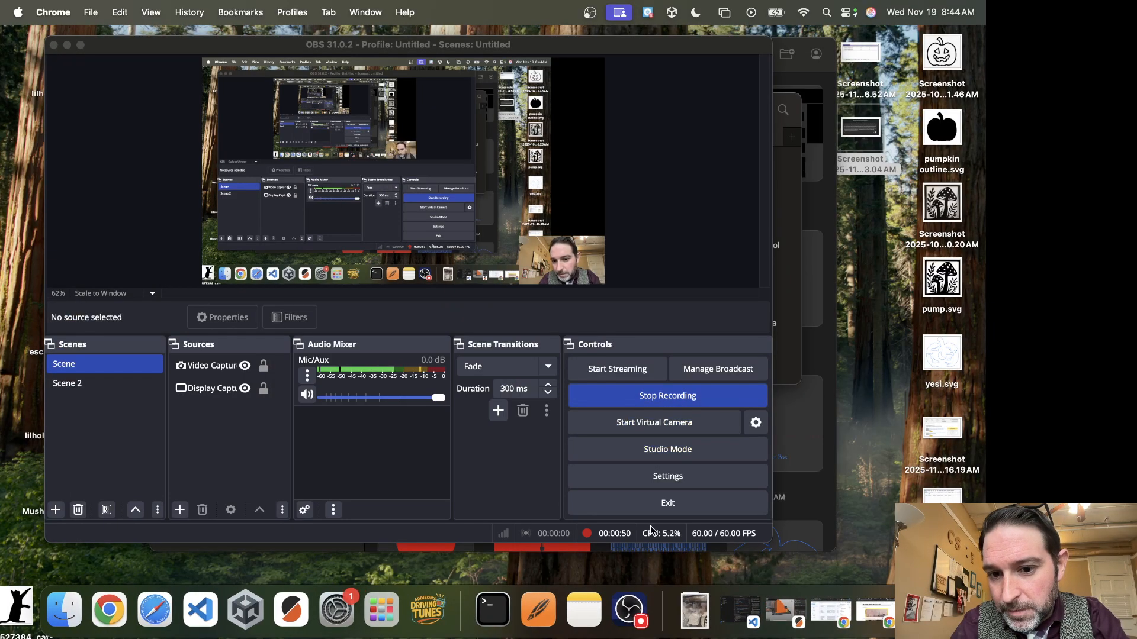
left_click(536, 611)
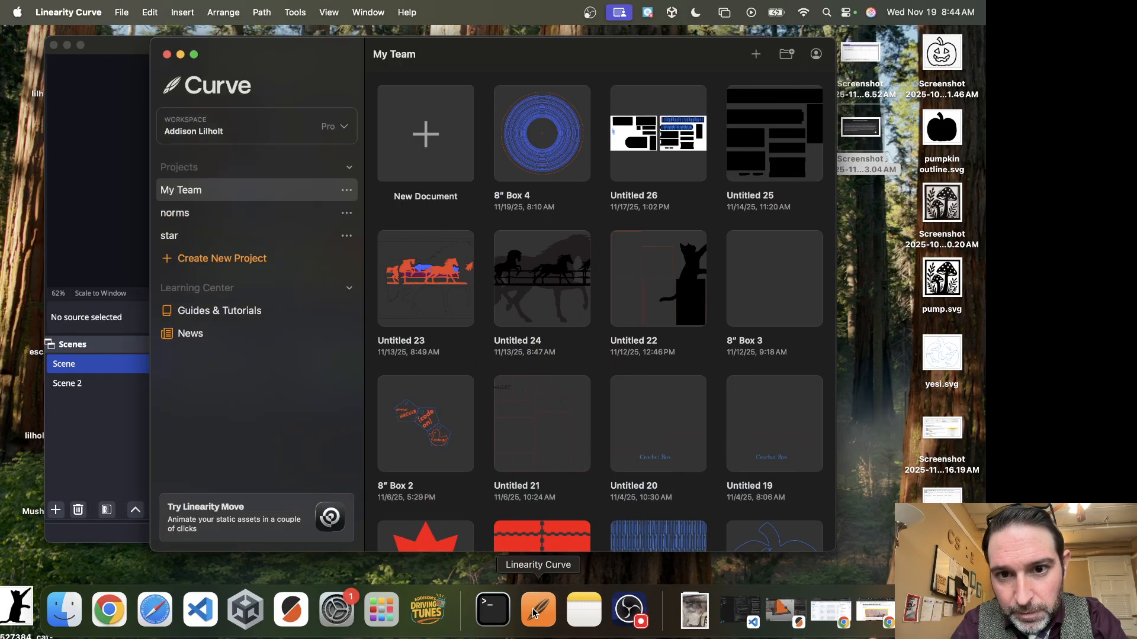
left_click(424, 133)
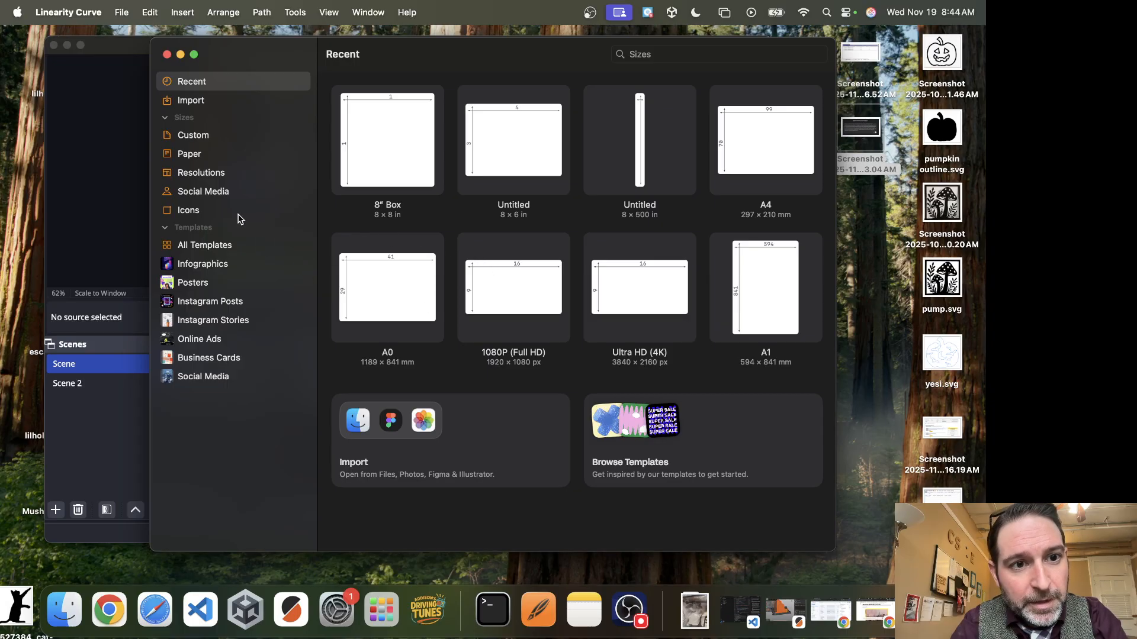
left_click(194, 137)
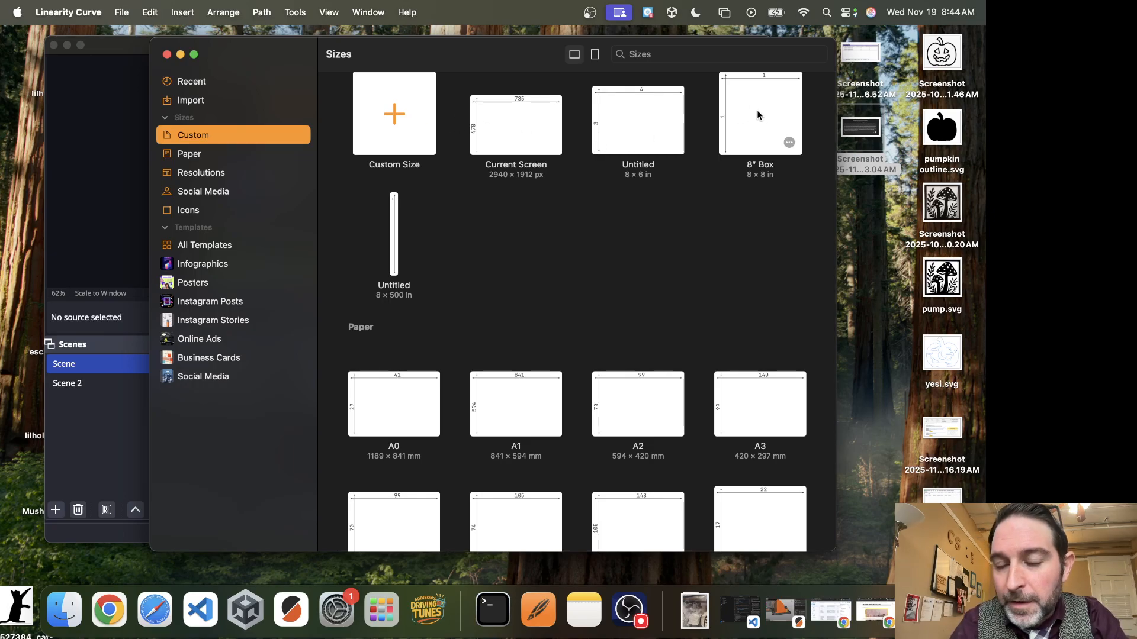
left_click(396, 126)
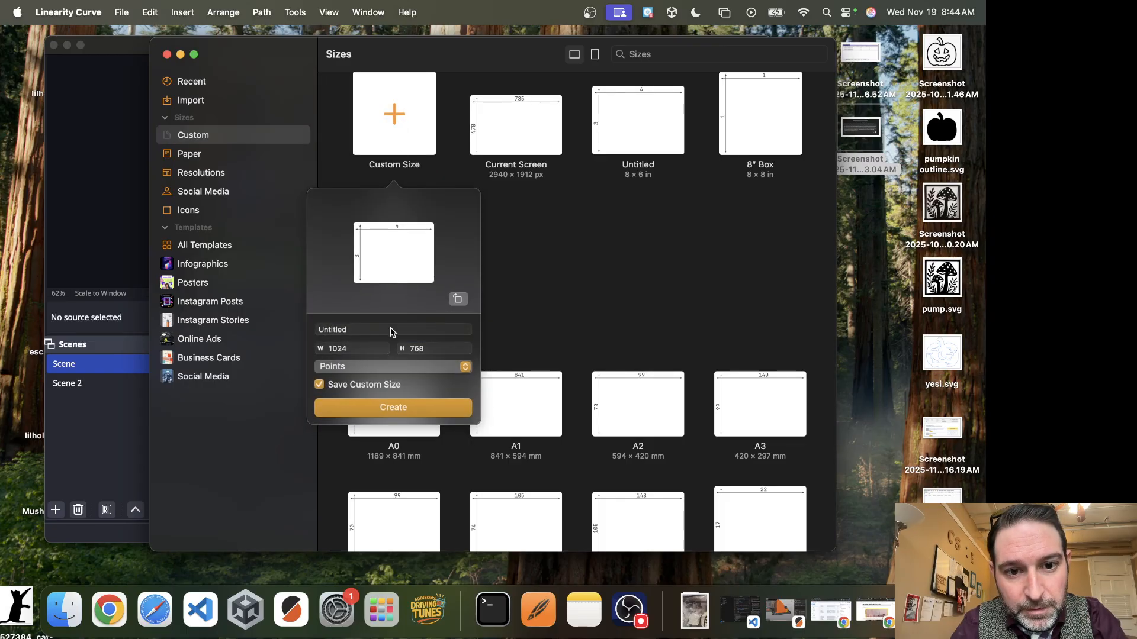
left_click(423, 367)
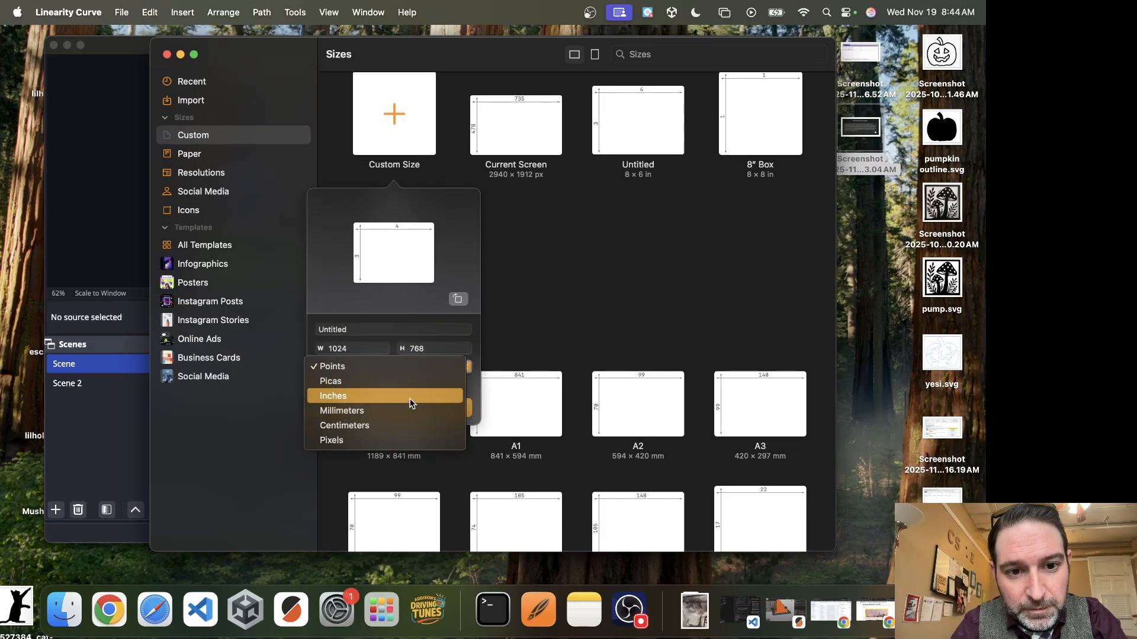
left_click(391, 396)
left_click(361, 349)
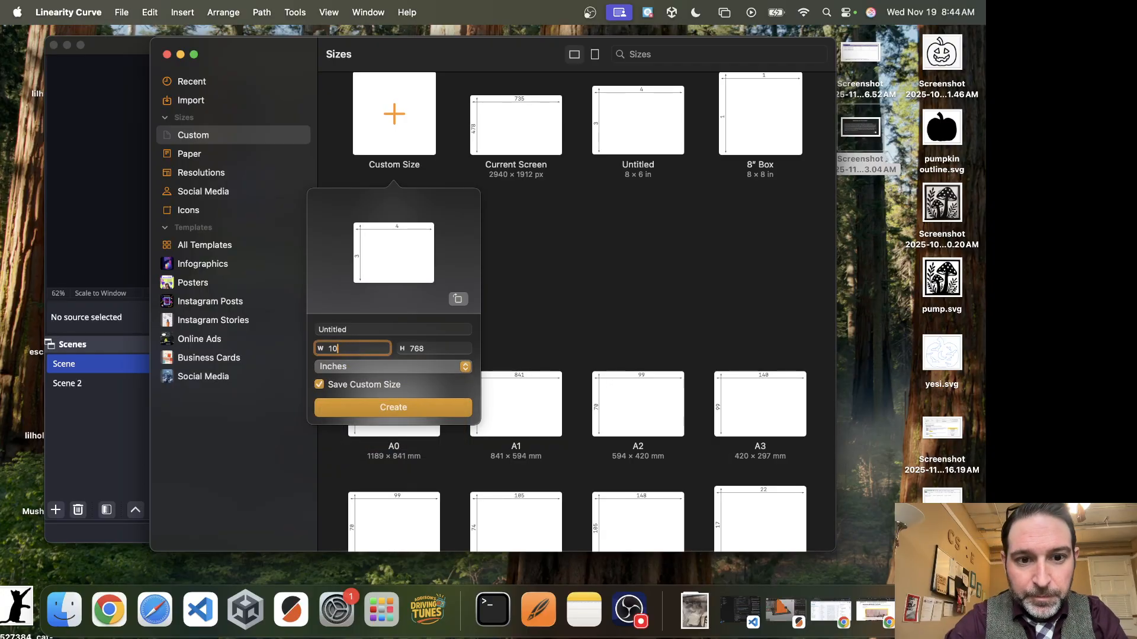
type("9")
key("Tab")
type("9")
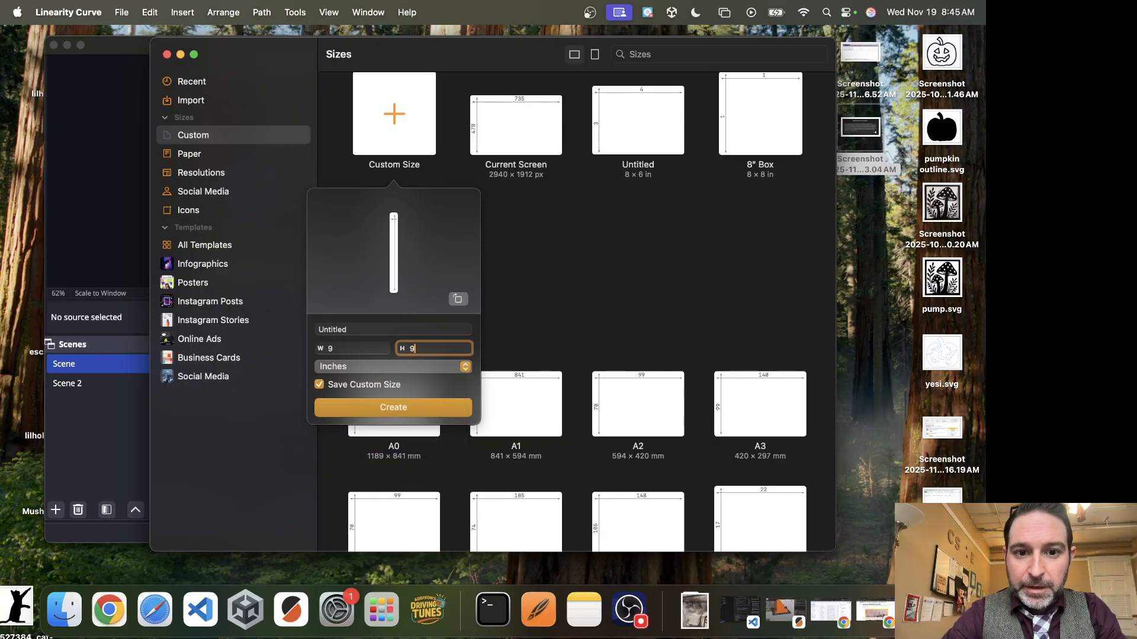
left_click(403, 408)
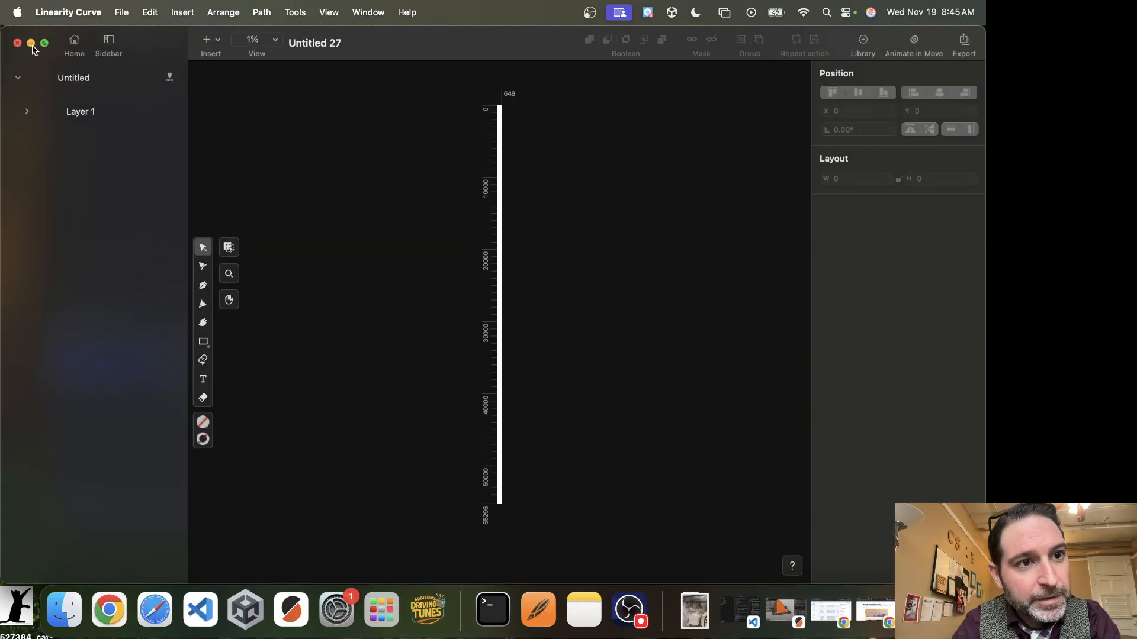
left_click(17, 44)
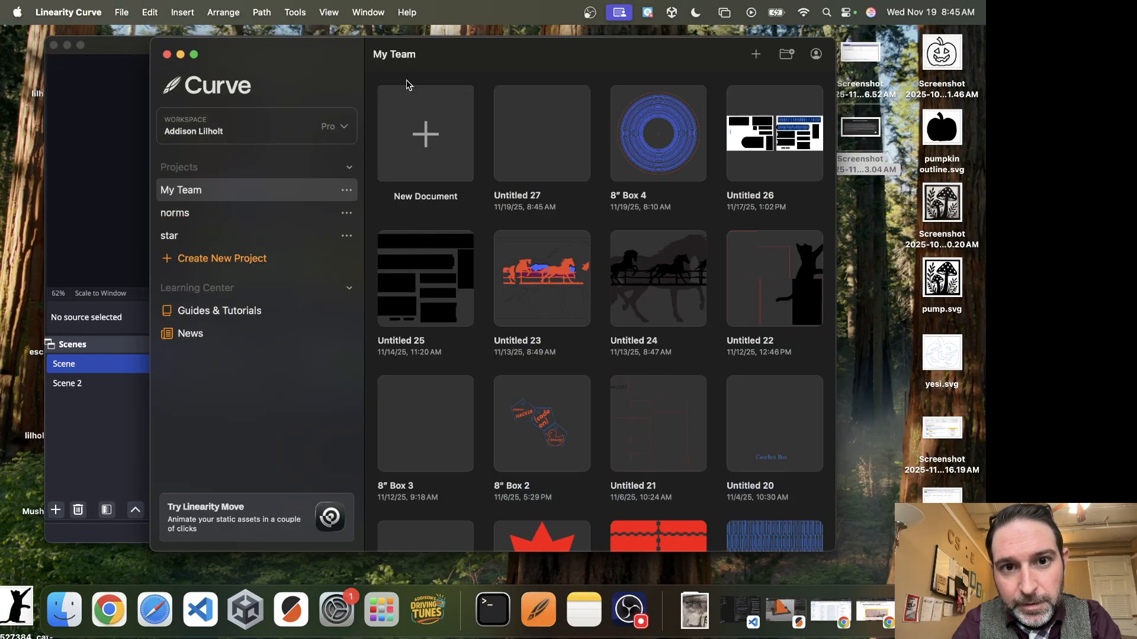
Create a new custom-size document of 9 by 9 inches.
left_click(424, 135)
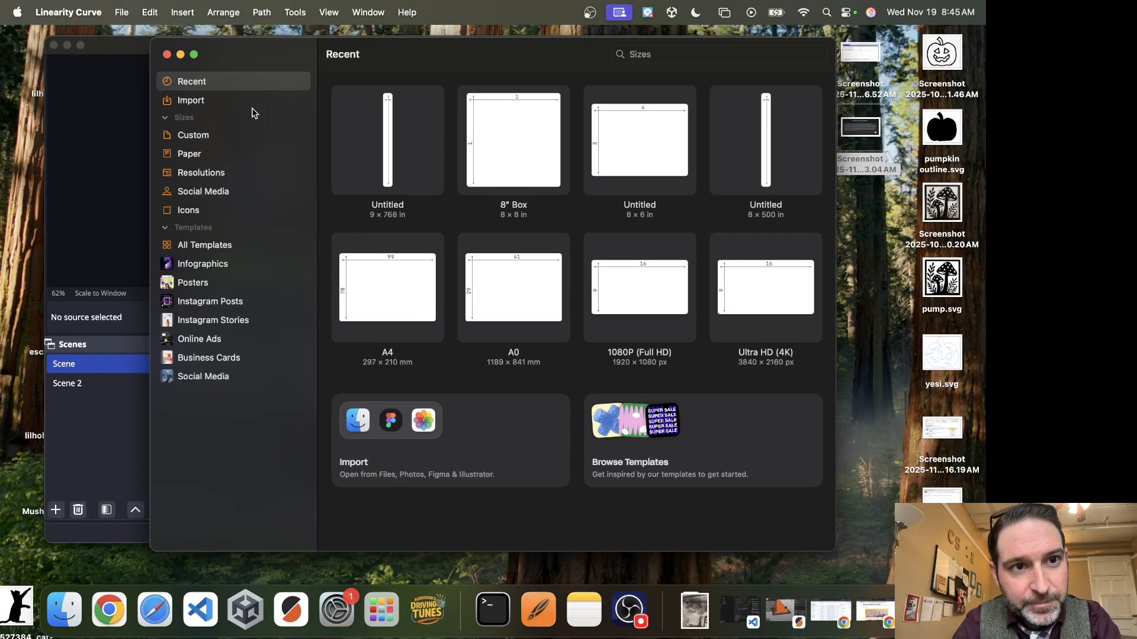
left_click(183, 136)
left_click(396, 107)
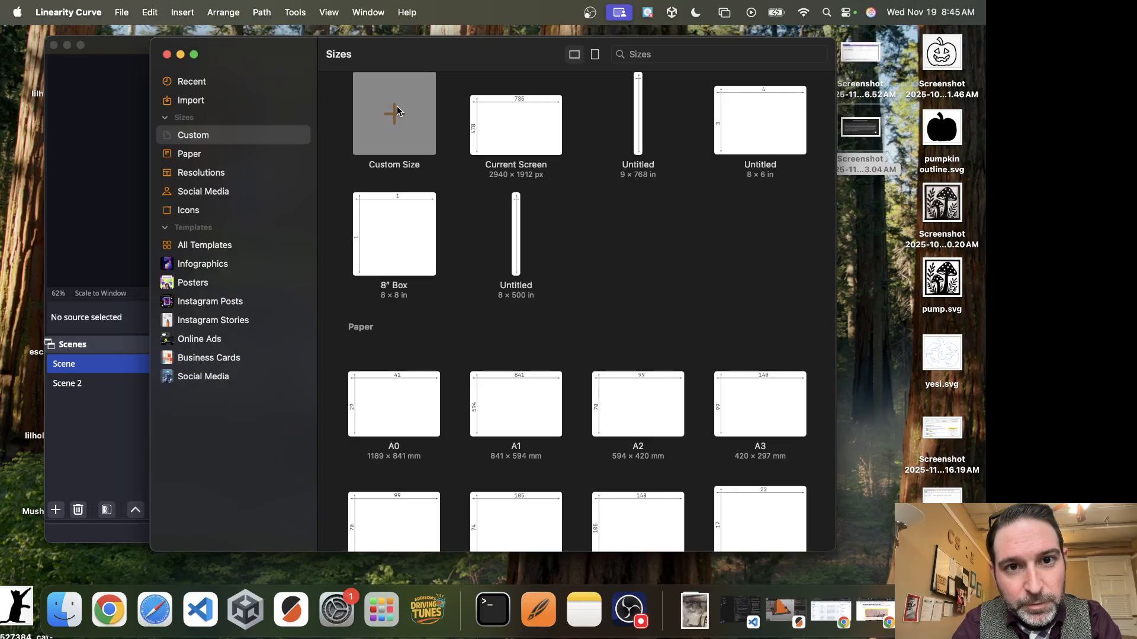
left_click(365, 350)
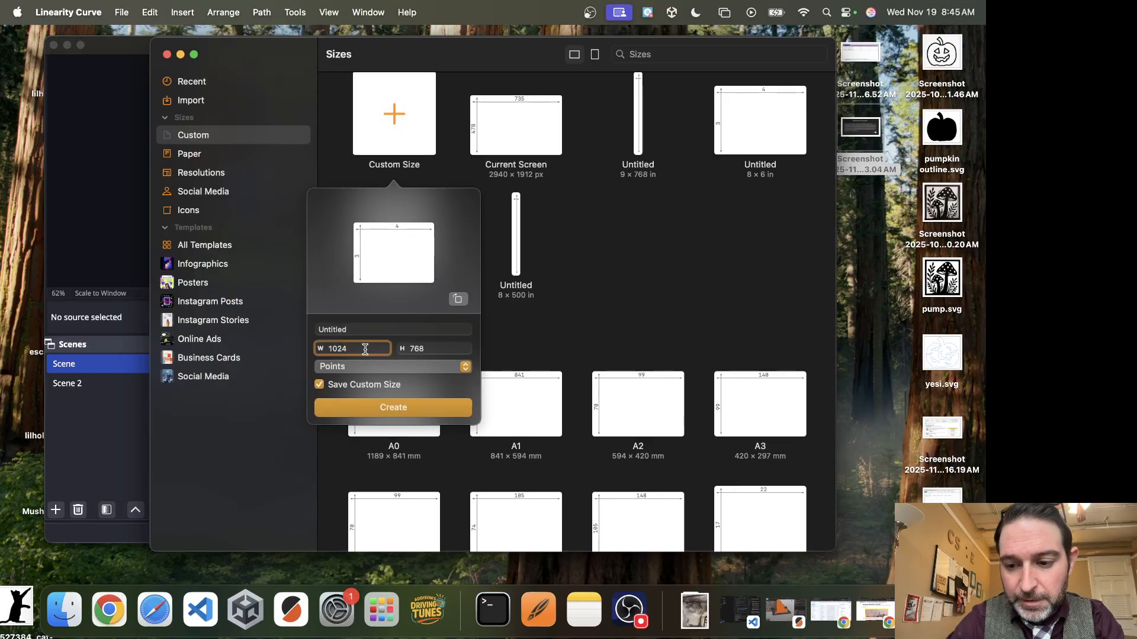
key("BackSpace")
key("BackSpace")
key("BackSpace")
key("BackSpace")
key("Tab")
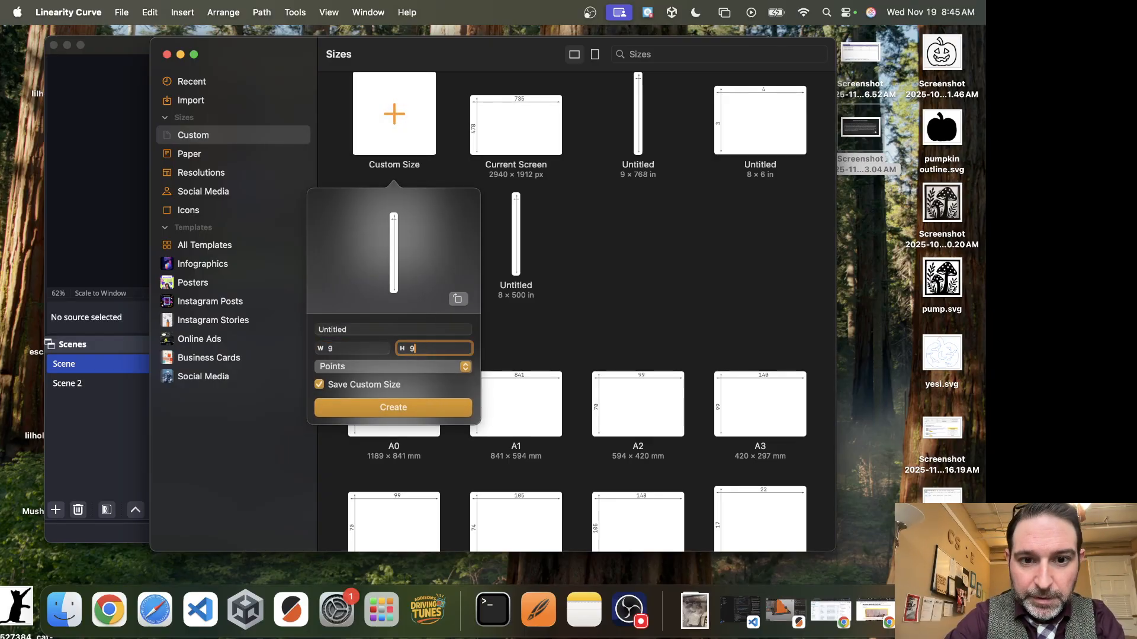
key("Tab")
left_click(391, 368)
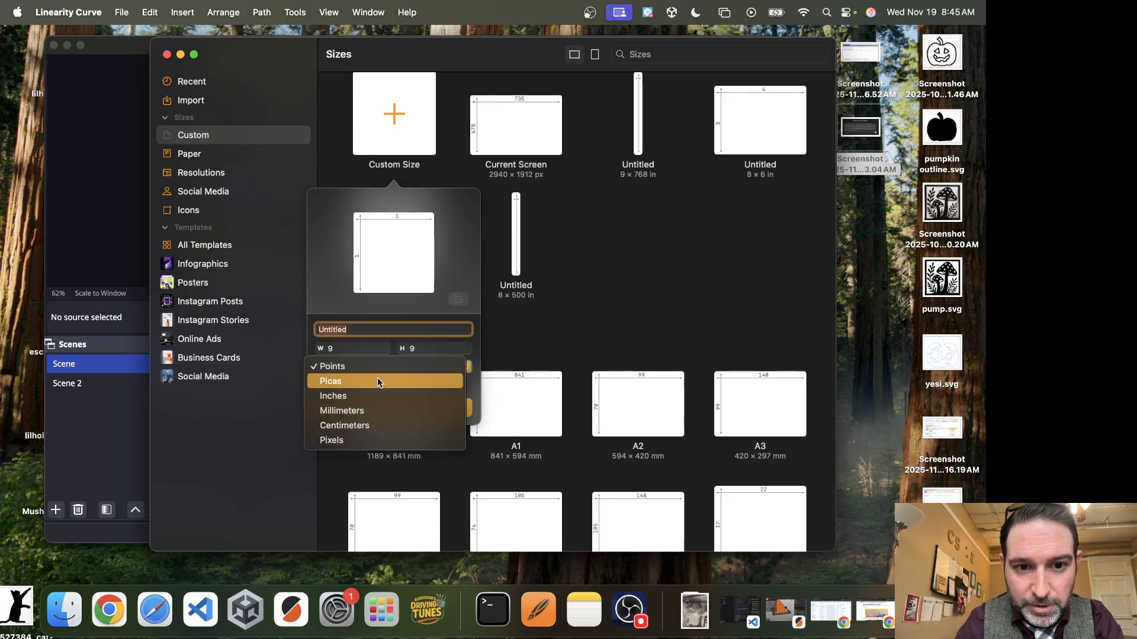
left_click(371, 396)
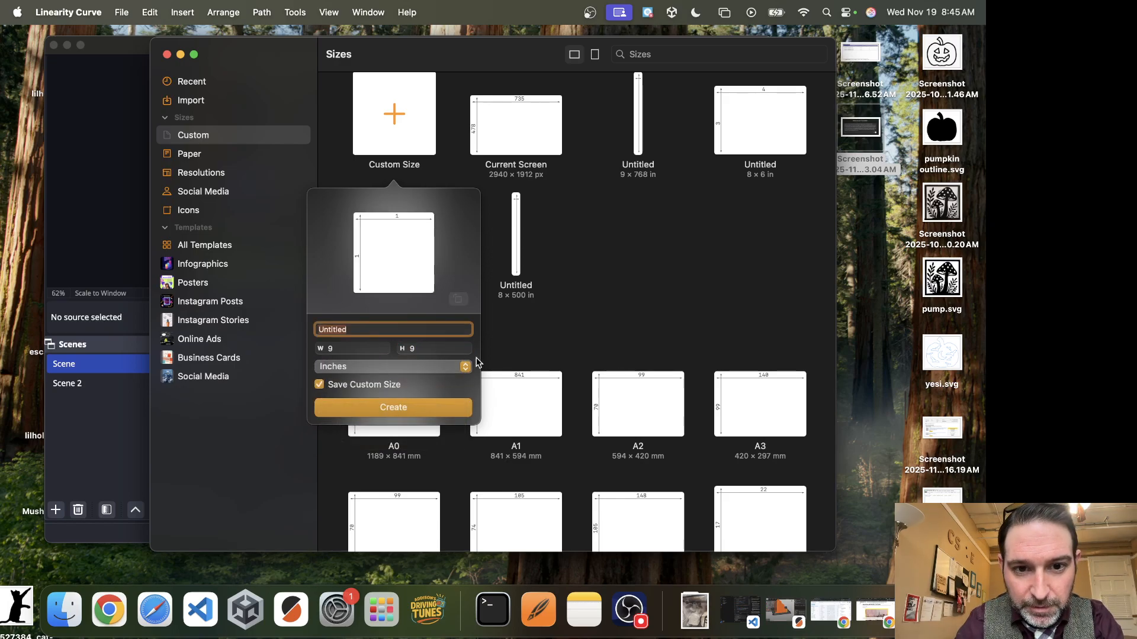
left_click(416, 405)
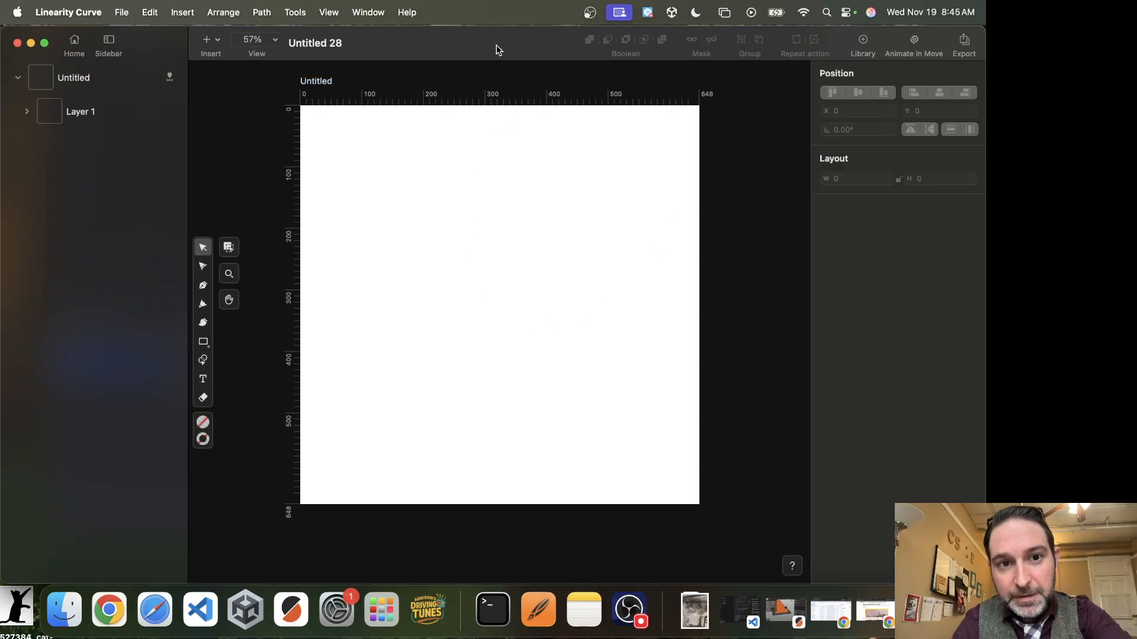
Set the document's display units to inches.
left_click(263, 12)
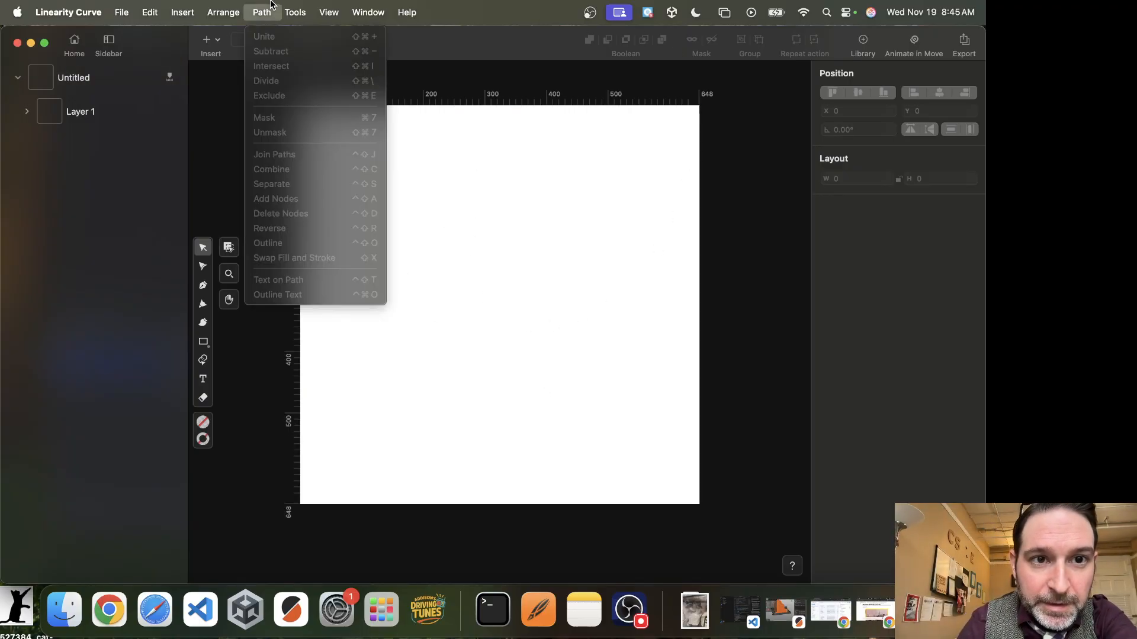
mouse_move(283, 6)
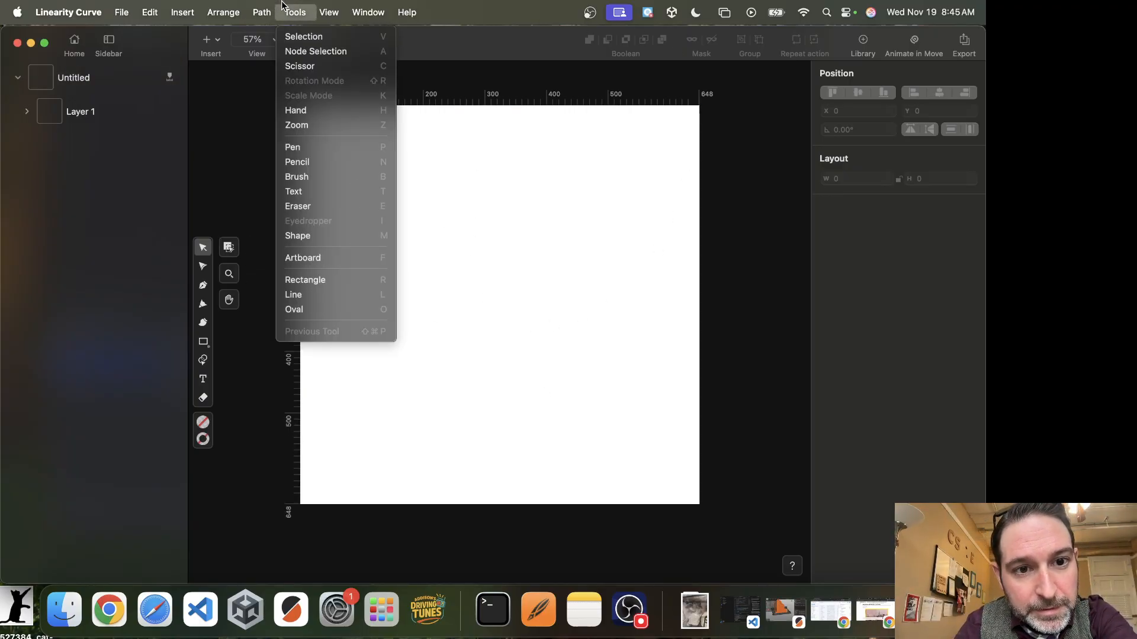
mouse_move(329, 12)
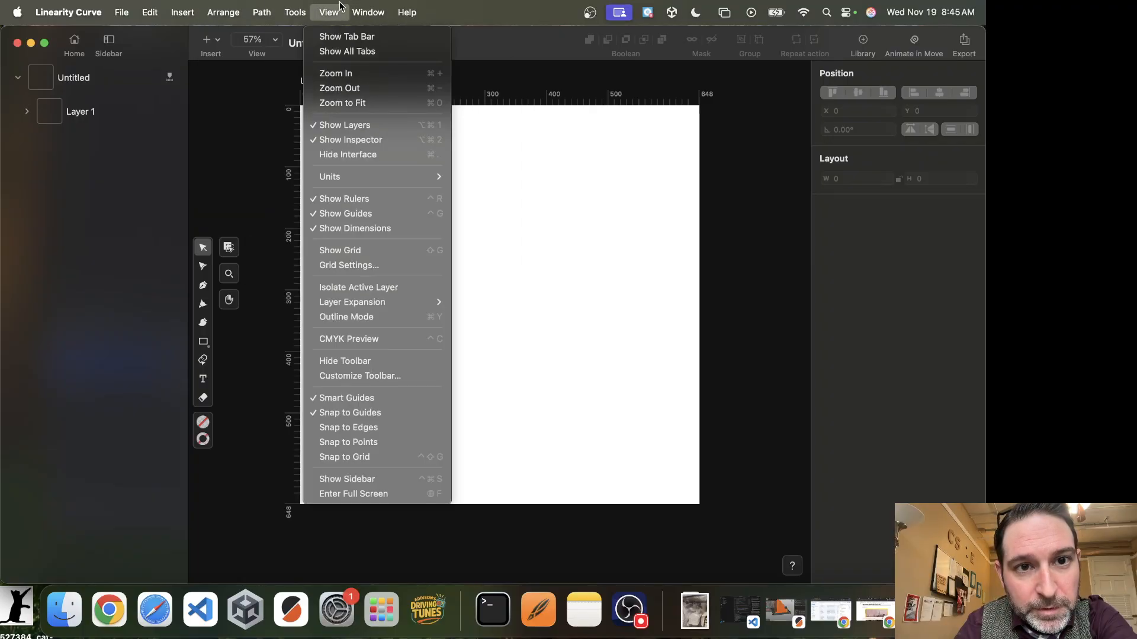
mouse_move(357, 175)
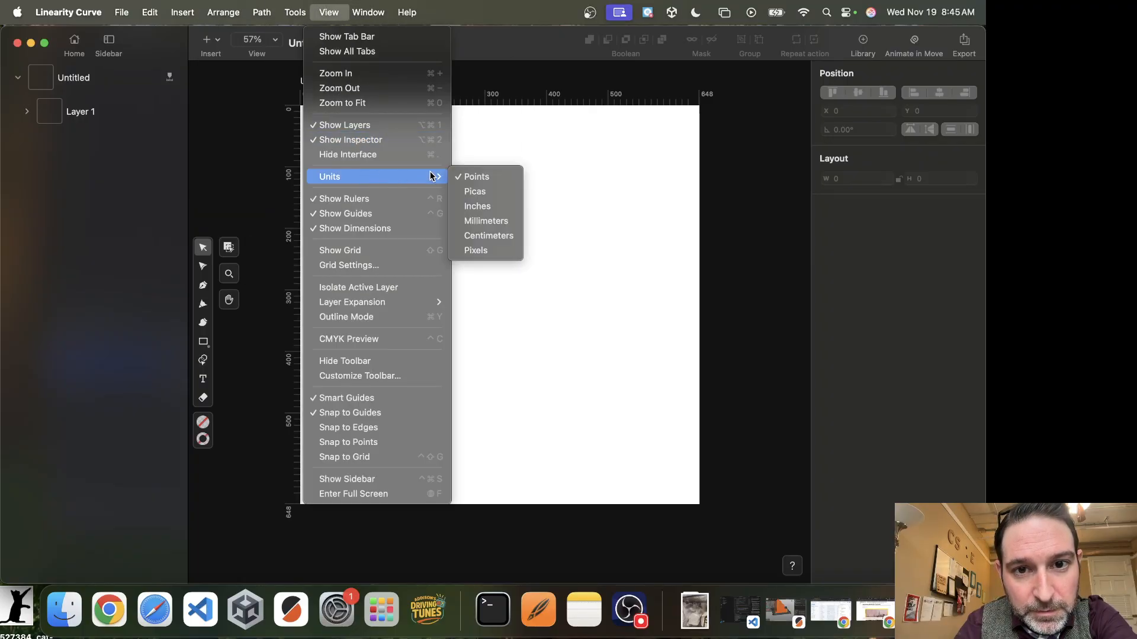
left_click(492, 202)
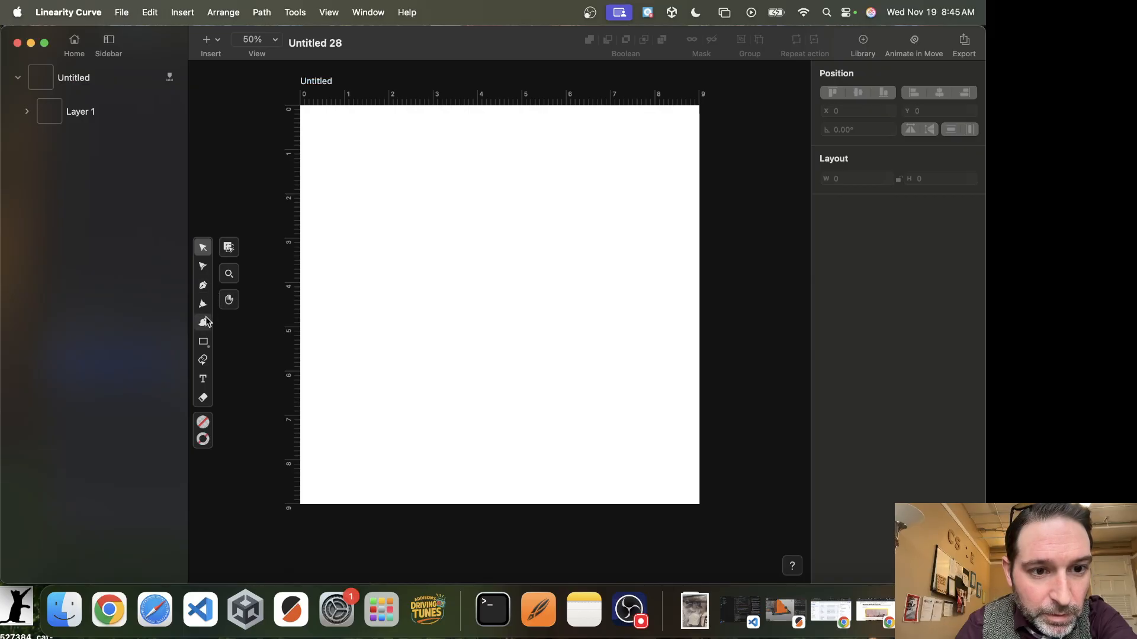
Paste the album cover onto the artboard and auto-trace it using Sketch mode.
left_click(409, 190)
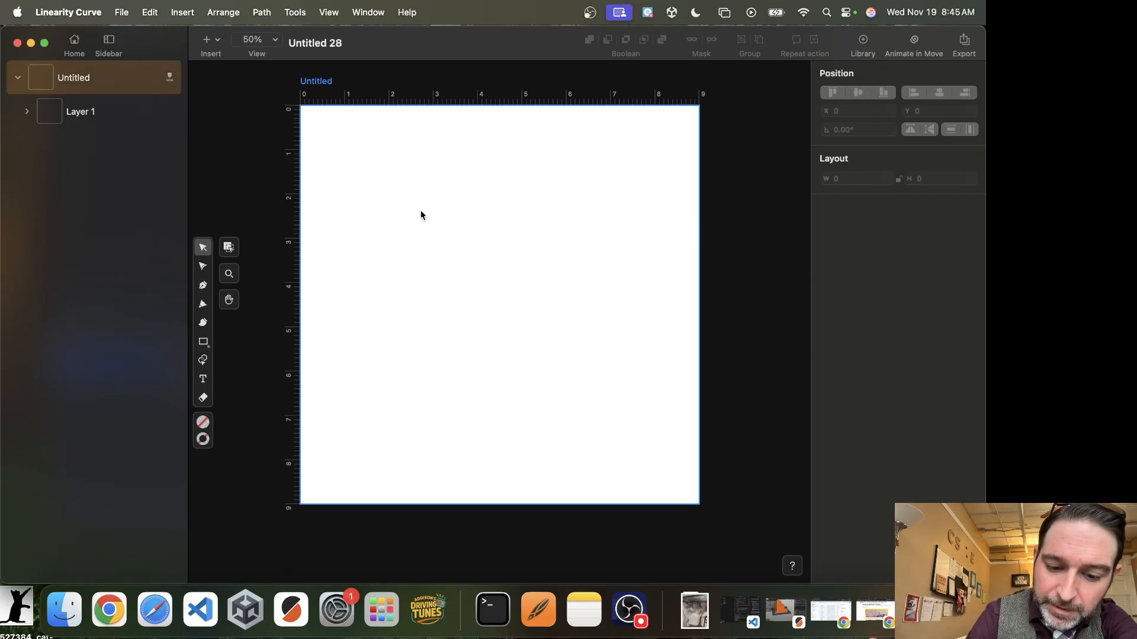
key("super+v")
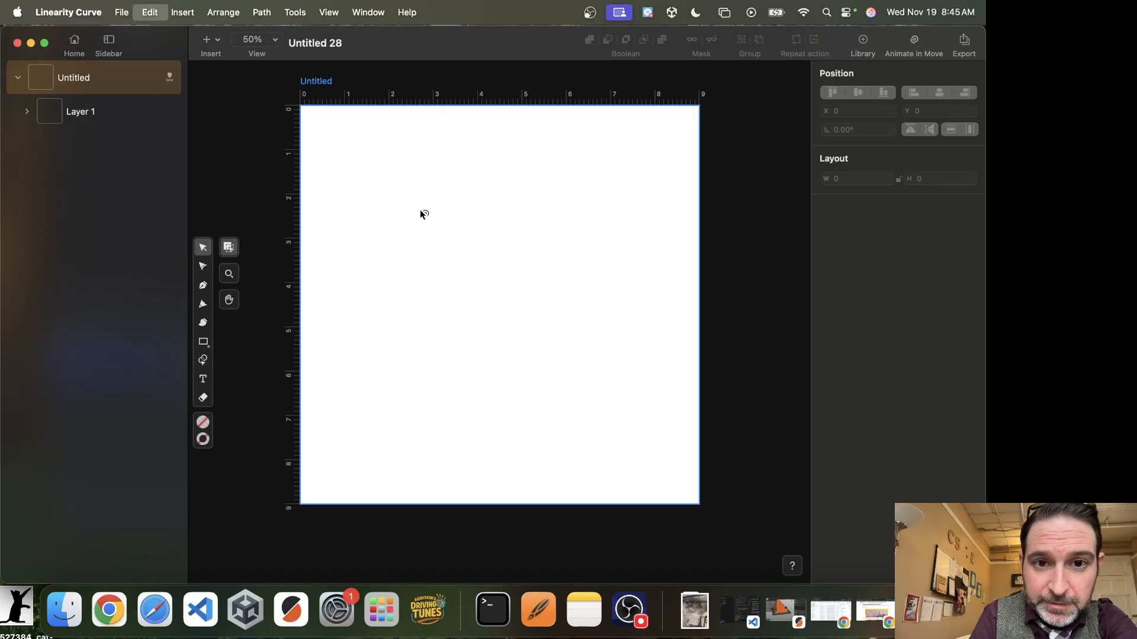
left_click(949, 379)
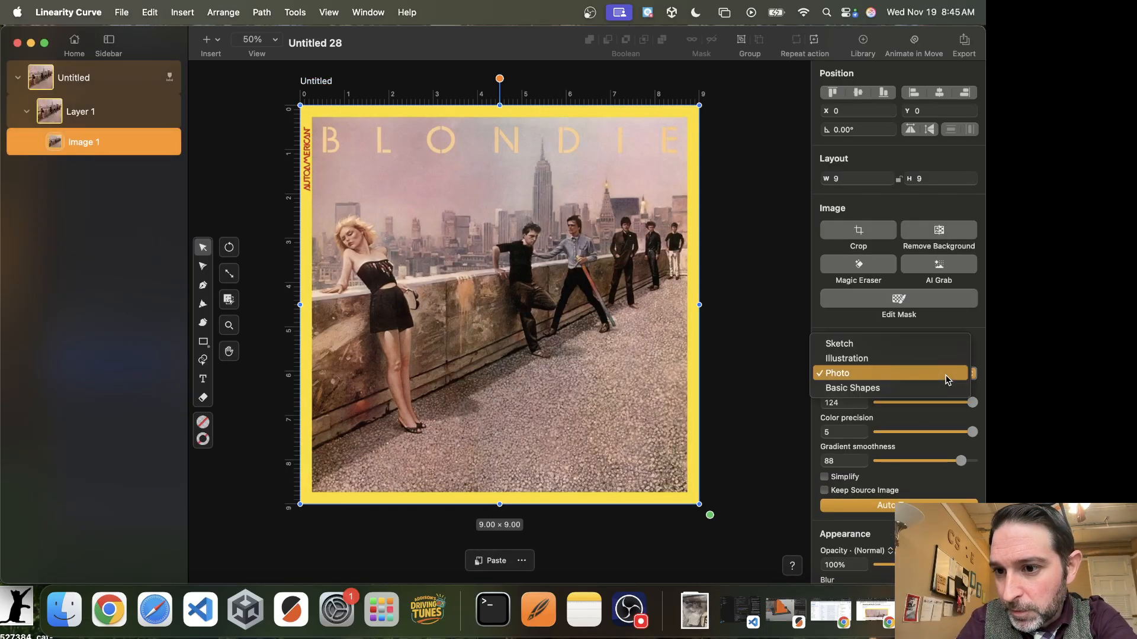
left_click(917, 345)
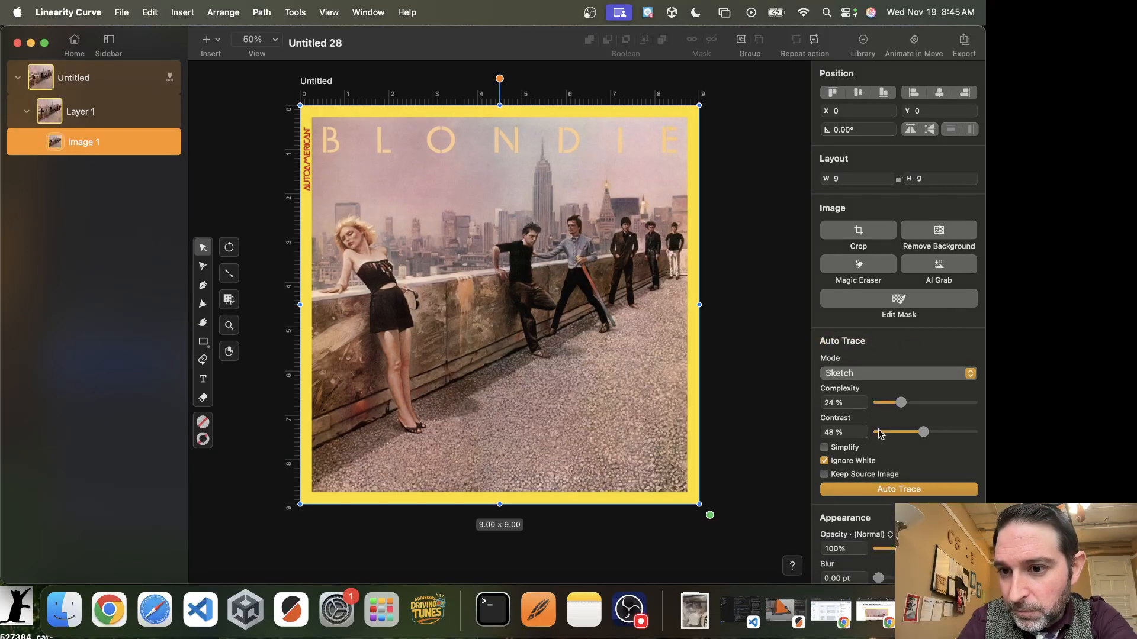
left_click(889, 490)
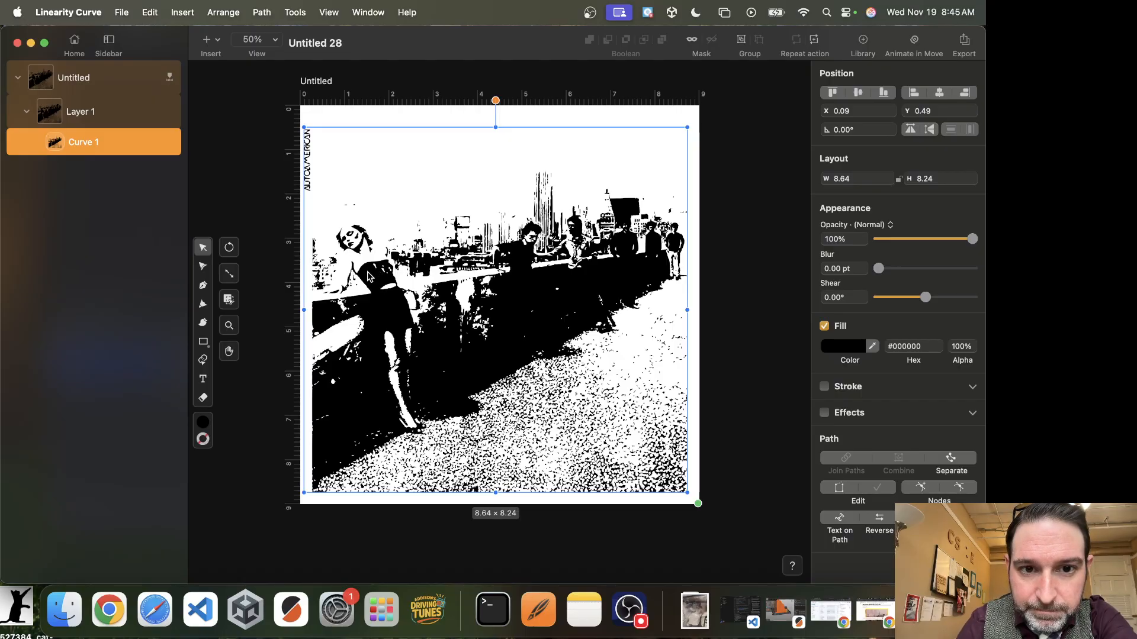
Move the traced artwork to about X 8.48 in, Y 8.1 in, off the artboard's lower-right corner.
mouse_move(372, 263)
left_mouse_down()
mouse_move(523, 425)
mouse_move(602, 432)
mouse_move(688, 512)
left_mouse_up()
left_click_drag(674, 453, 683, 482)
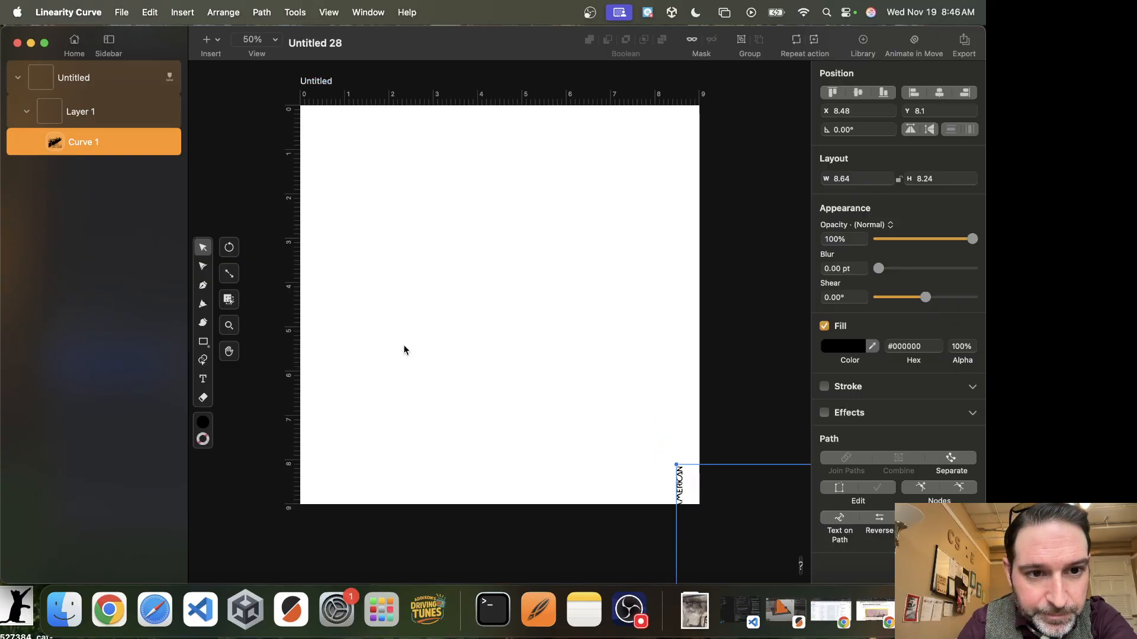
Draw a circle about 7.11 by 7.11 inches on the artboard with the Oval tool.
left_click(203, 340)
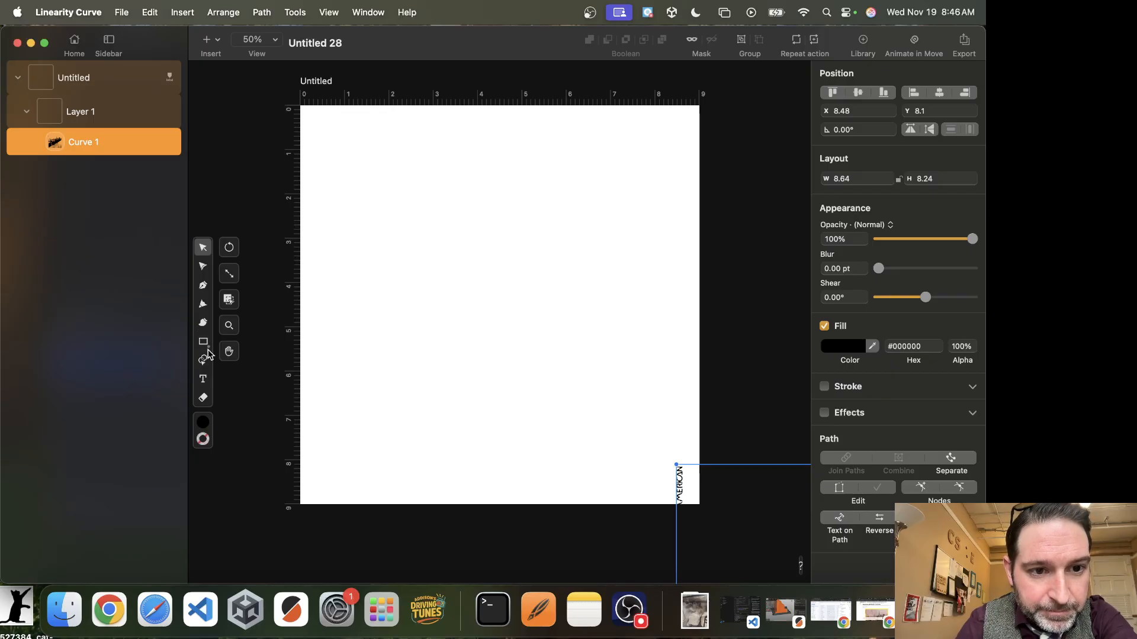
left_click(228, 324)
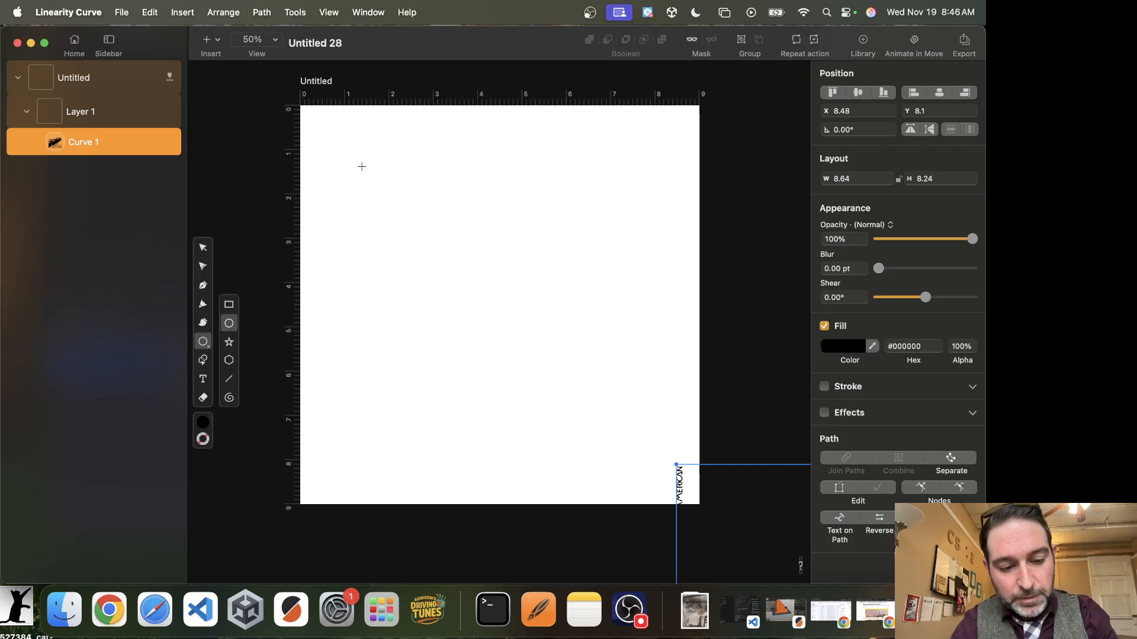
left_click_drag(361, 166, 669, 445)
left_click(203, 247)
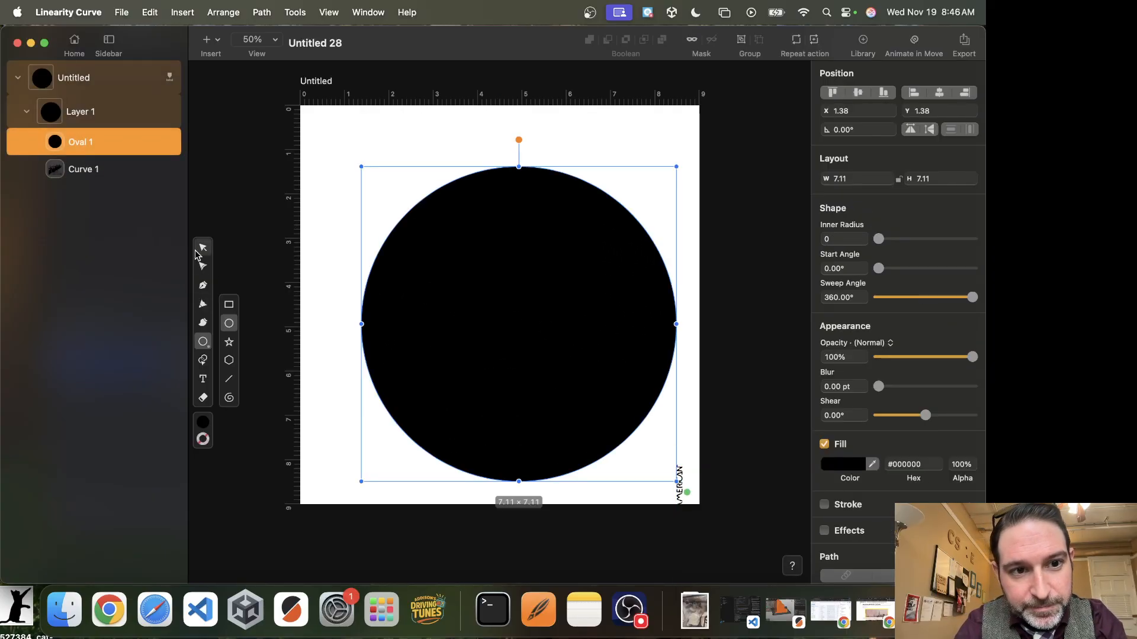
Enlarge the circle to about 8.19 by 8.19 inches and remove its fill.
left_click_drag(361, 167, 314, 144)
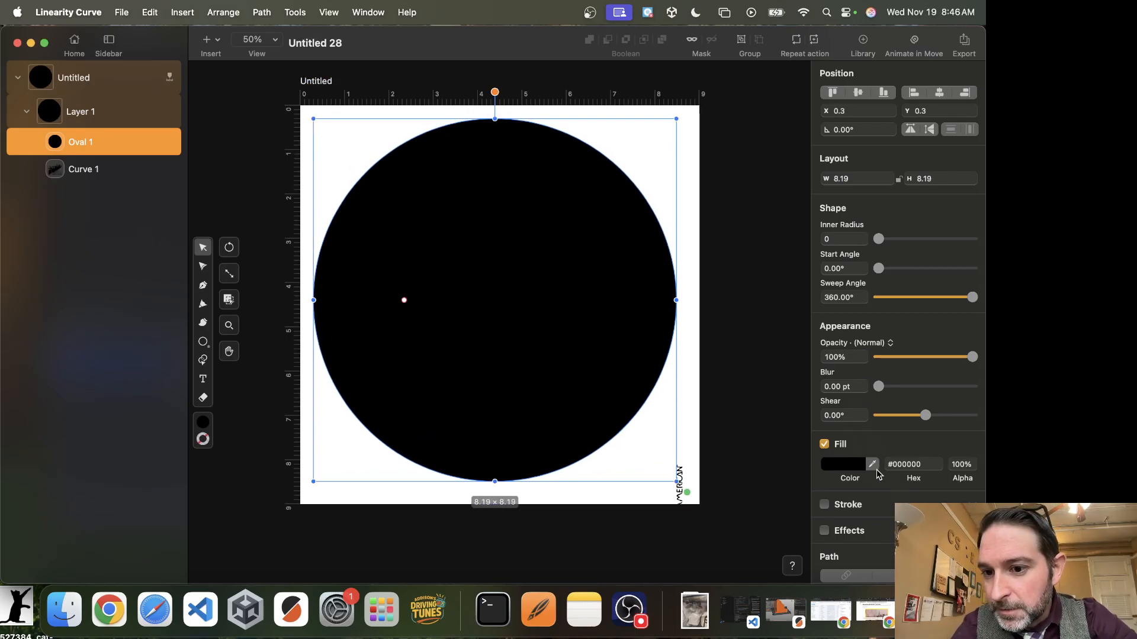
left_click(825, 445)
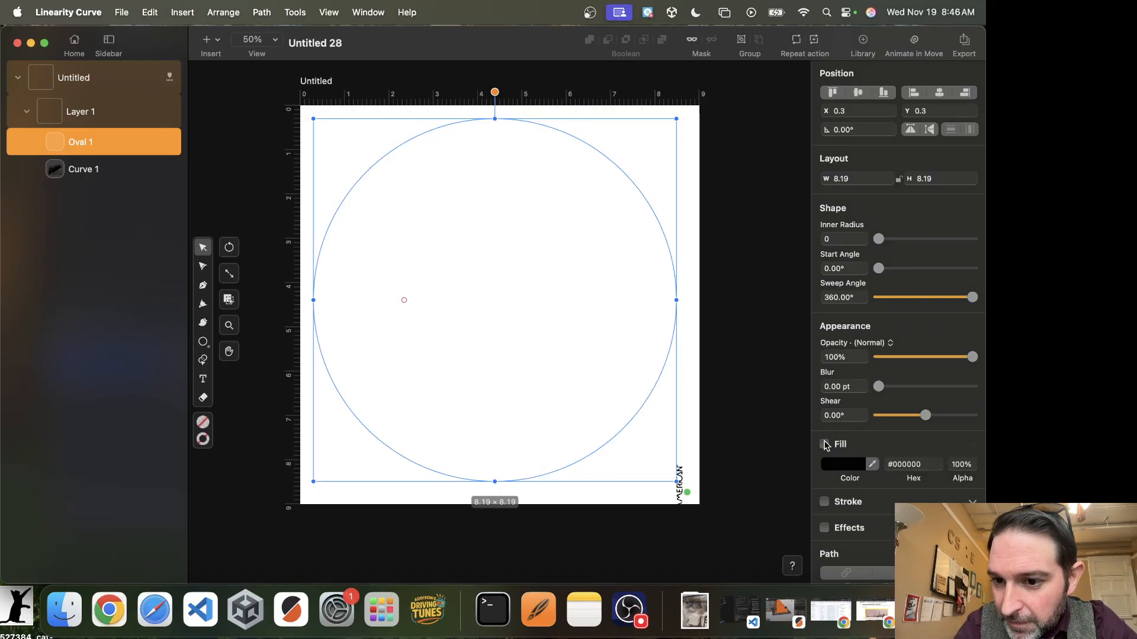
Enable a stroke on the circle and try editing its stroke width.
left_click(824, 471)
left_click(899, 491)
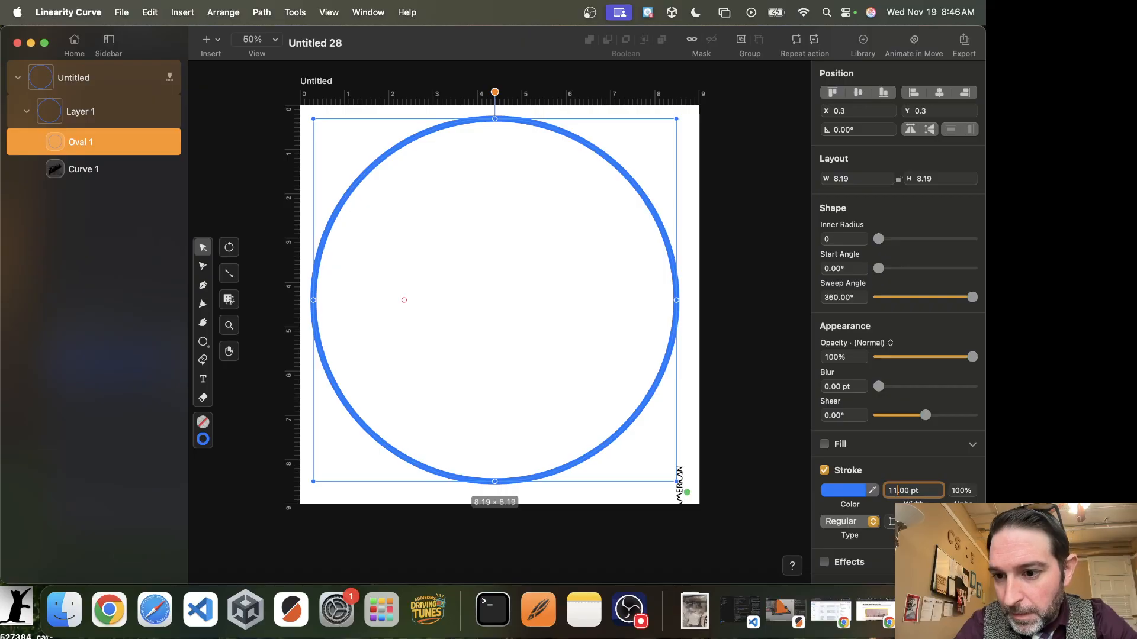
left_click(902, 475)
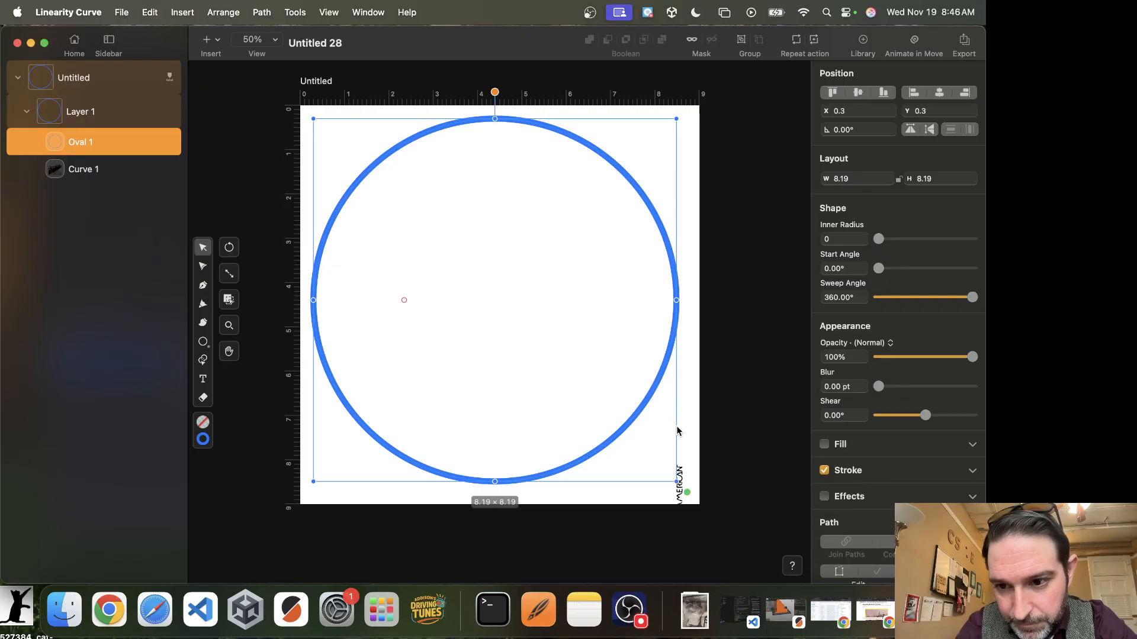
left_click(607, 416)
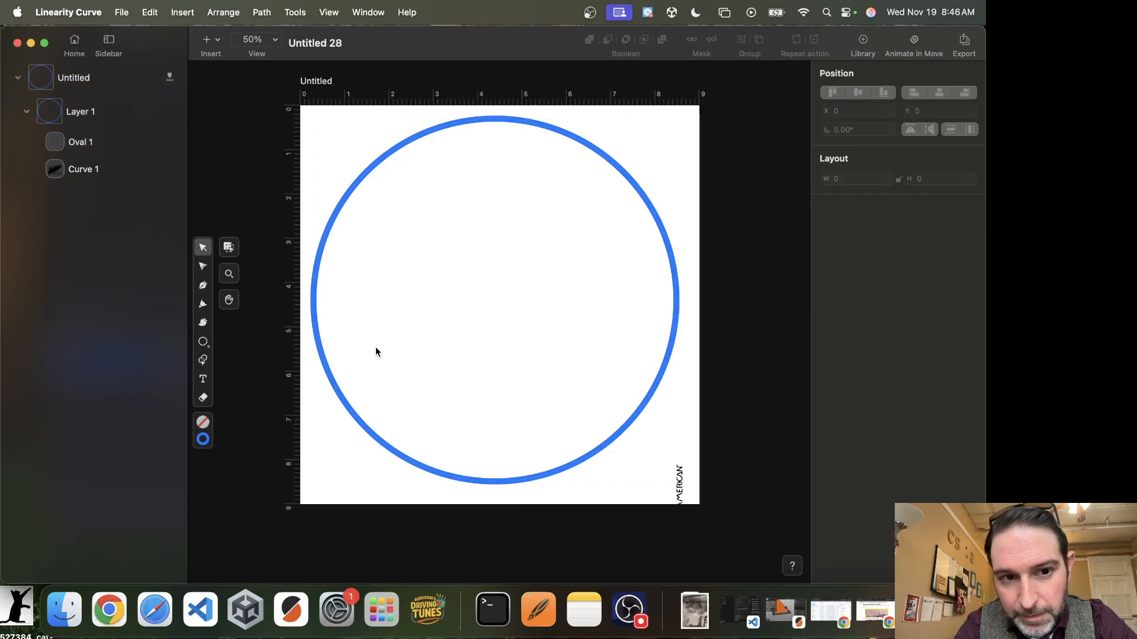
left_click(420, 463)
left_click(899, 491)
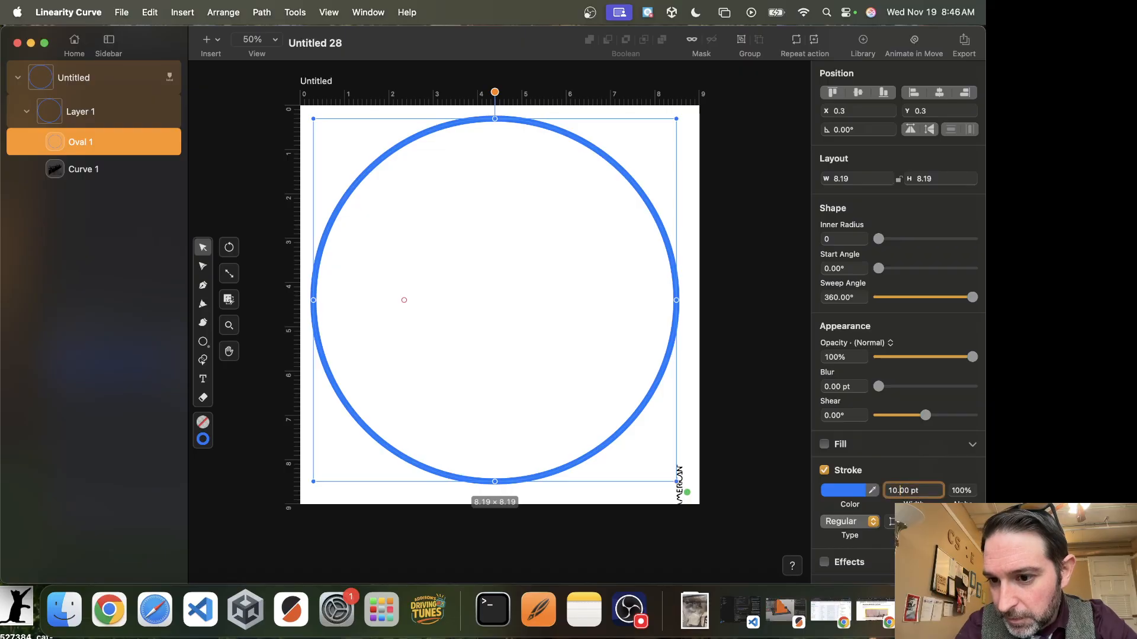
key("Return")
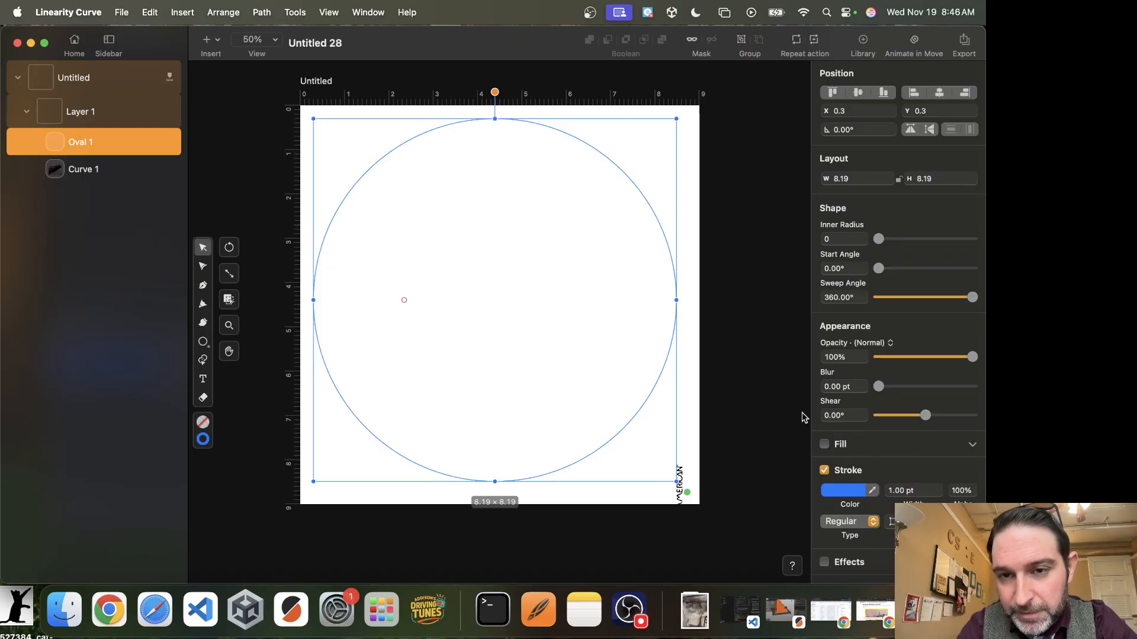
Give the circle a red stroke and nudge it to about X 0.41, Y 0.41 in.
left_click(843, 491)
left_click(723, 486)
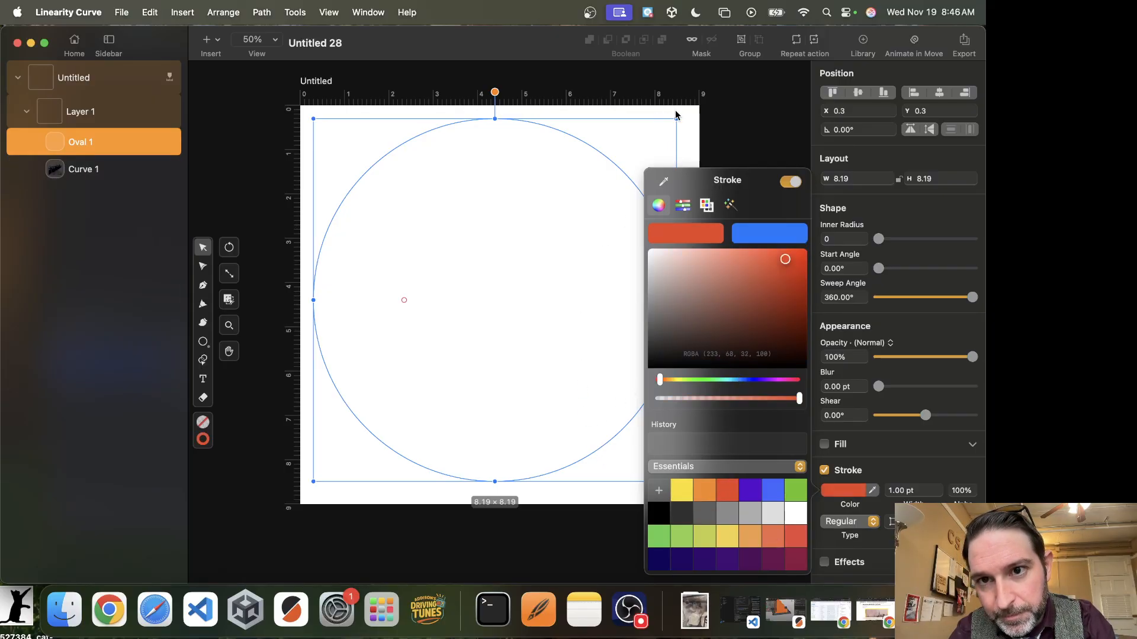
left_click(647, 283)
left_click(676, 285)
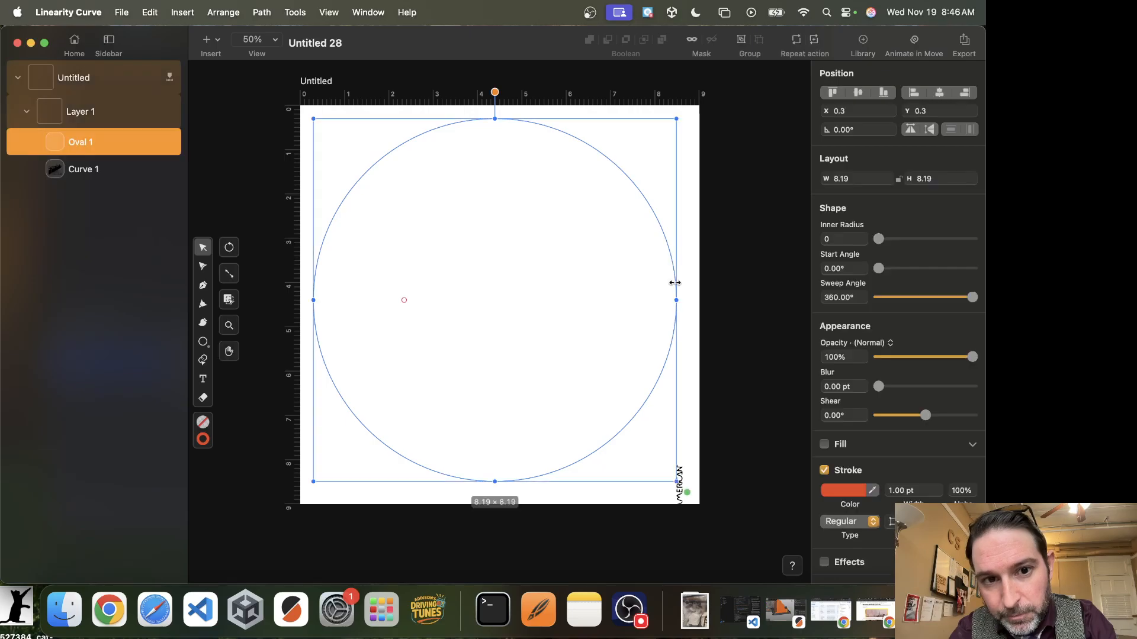
left_click_drag(673, 287, 640, 295)
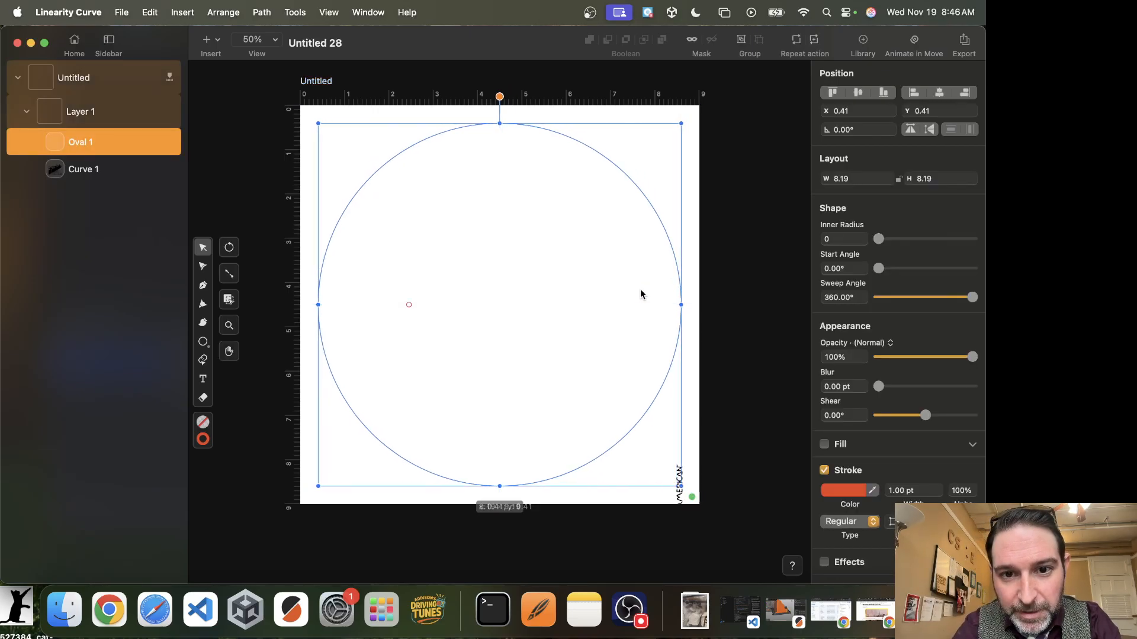
key("super")
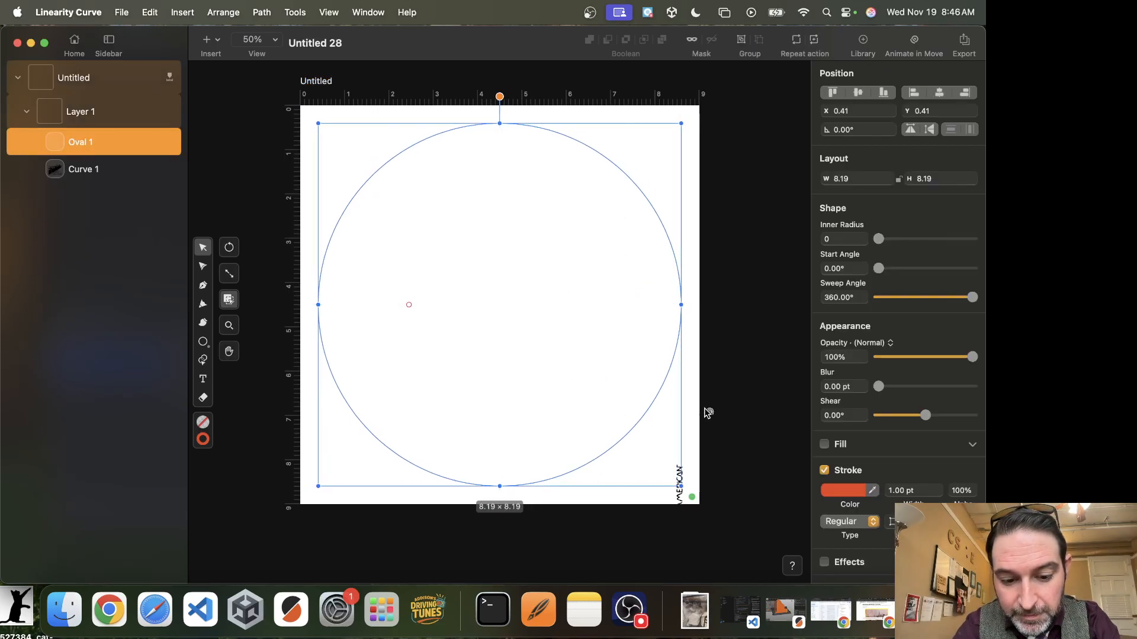
Duplicate the circle and shrink the copy to about 0.16 by 0.16 inches.
key("super+c")
key("super+v")
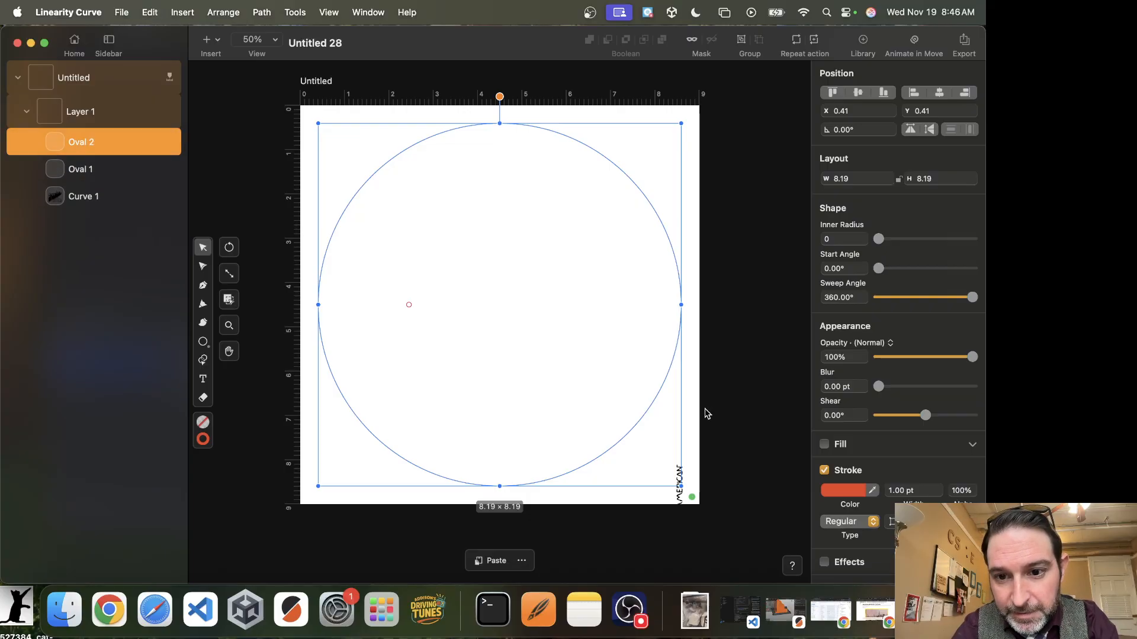
left_click_drag(681, 488, 325, 135)
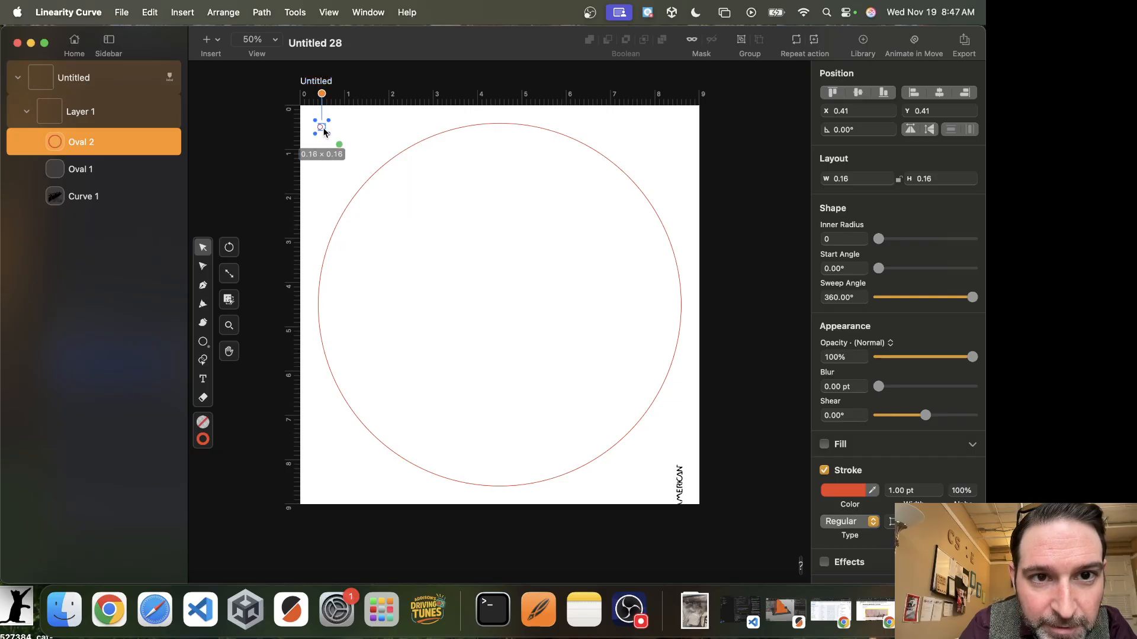
Move the small circle into the middle of the large circle.
scroll(324, 132, "up", 5)
left_click_drag(323, 129, 723, 455)
scroll(723, 455, "down", 4)
scroll(723, 455, "right", 8)
scroll(723, 454, "down", 5)
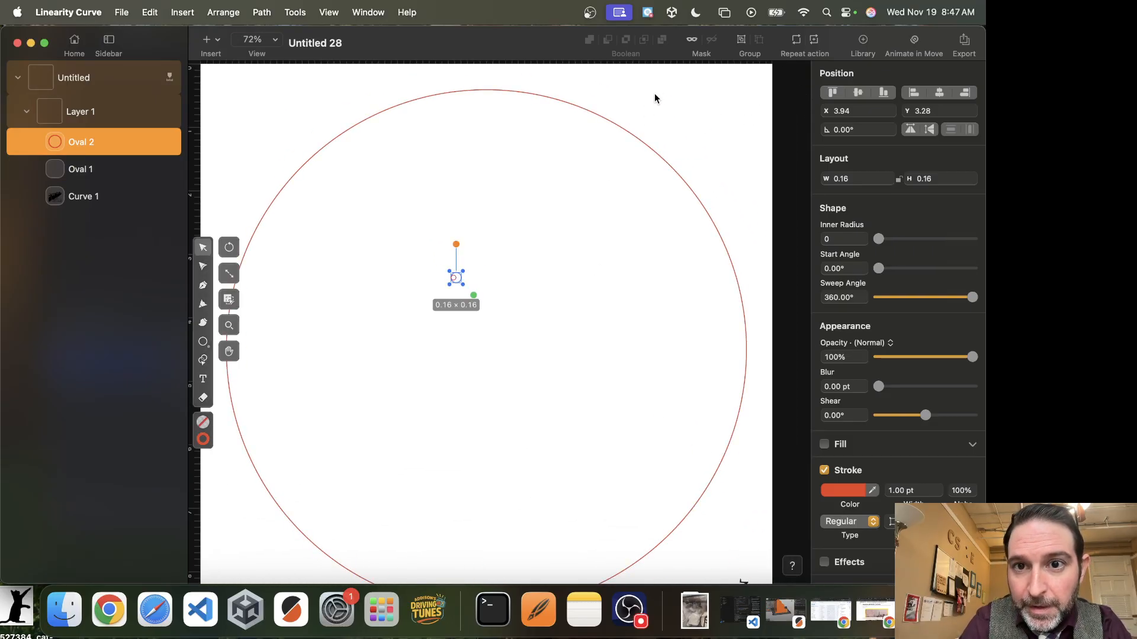
Select both circles and align their centres horizontally and vertically.
left_click(633, 137, "shift")
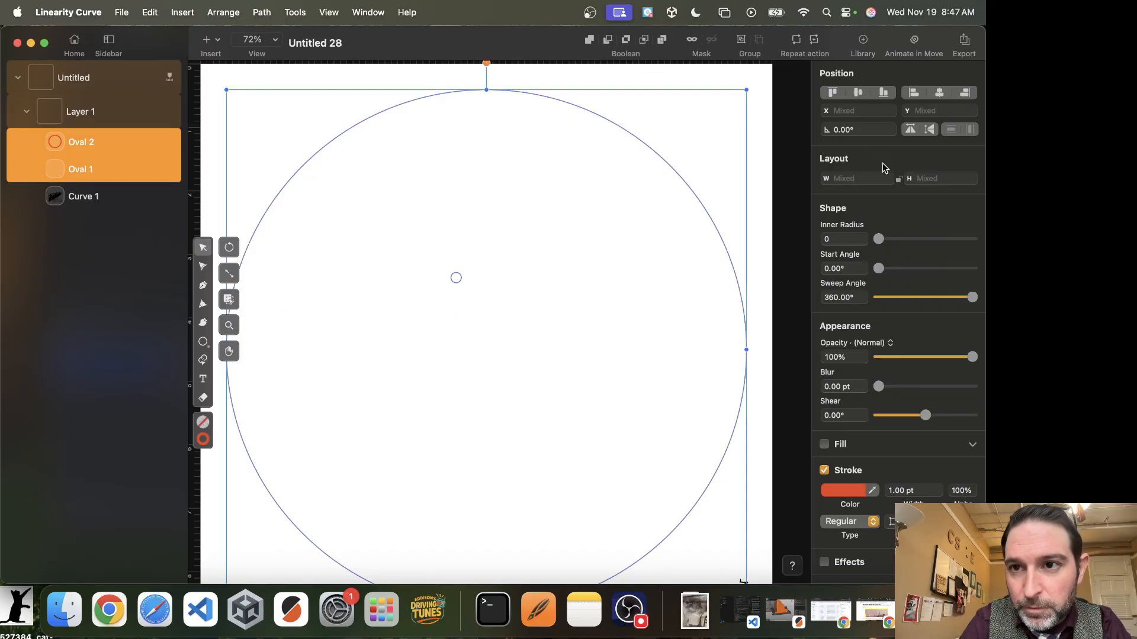
left_click(858, 93)
left_click(940, 93)
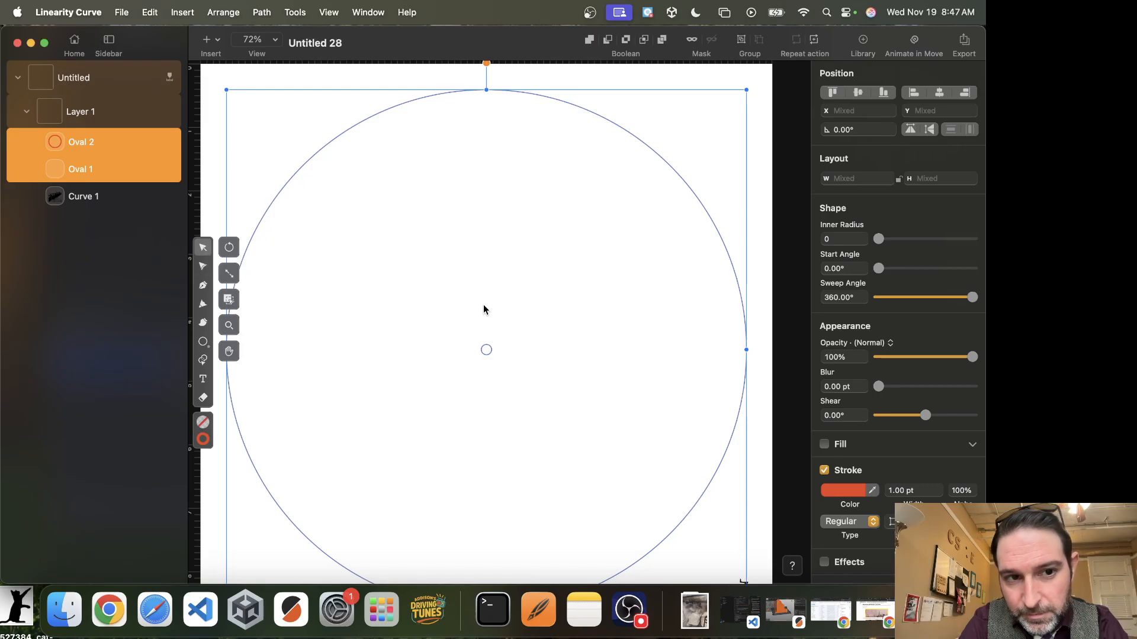
Duplicate the large circle and give the copy a blue stroke.
scroll(484, 306, "down", 5)
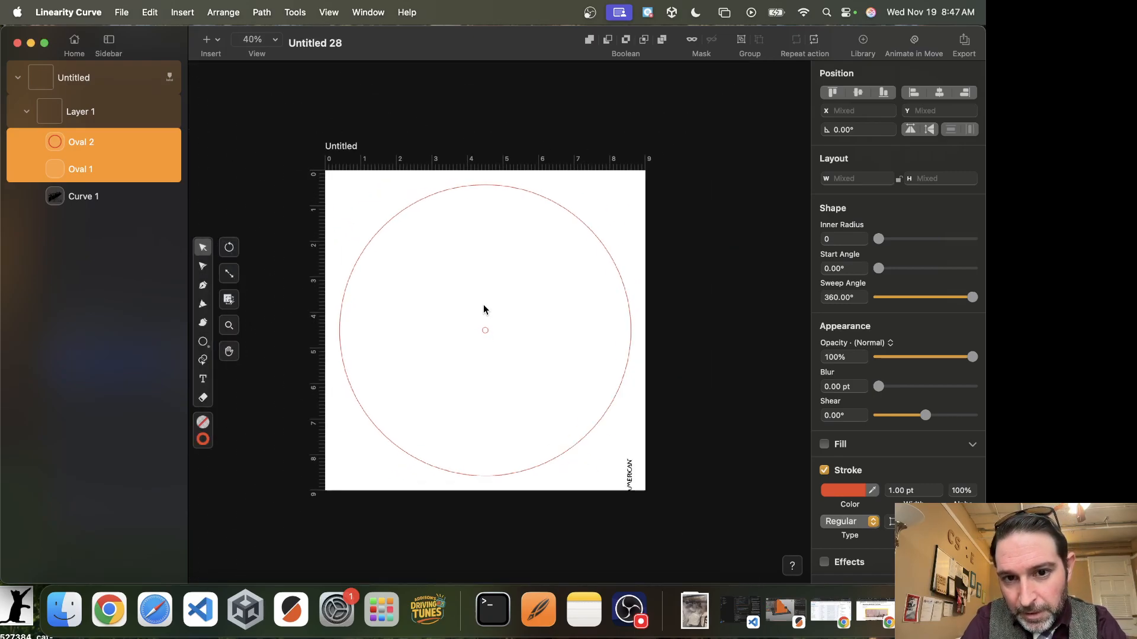
left_click(630, 311)
left_click(620, 312)
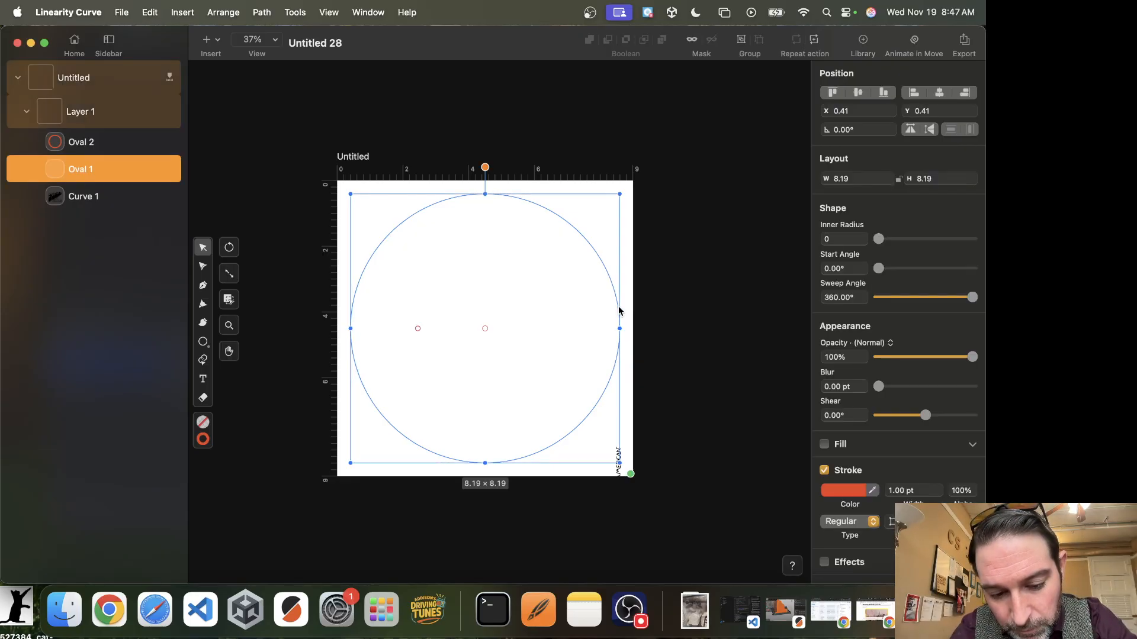
key("super+c")
key("super+v")
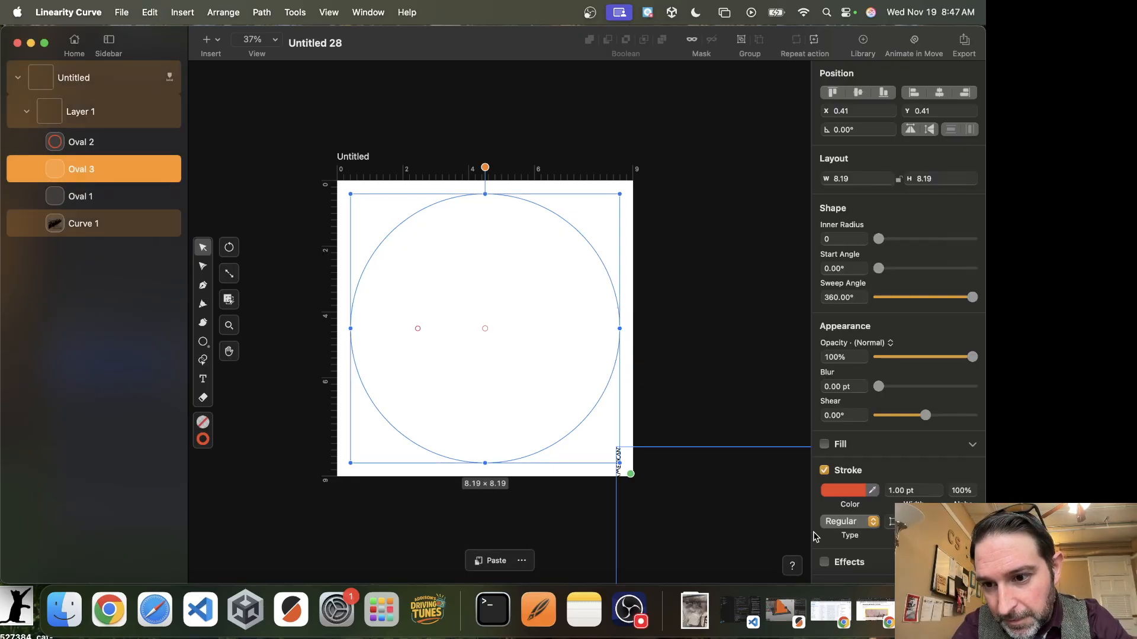
left_click(844, 491)
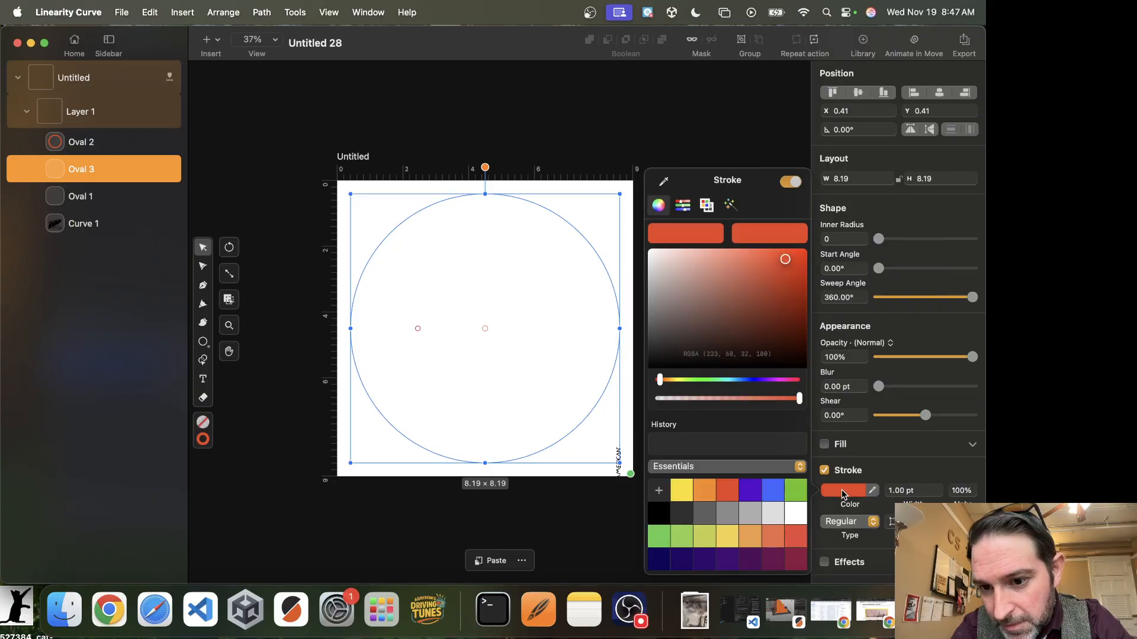
left_click(774, 491)
Nudge the blue circle down and resize it to about 7.97 by 7.97 inches.
key("Down")
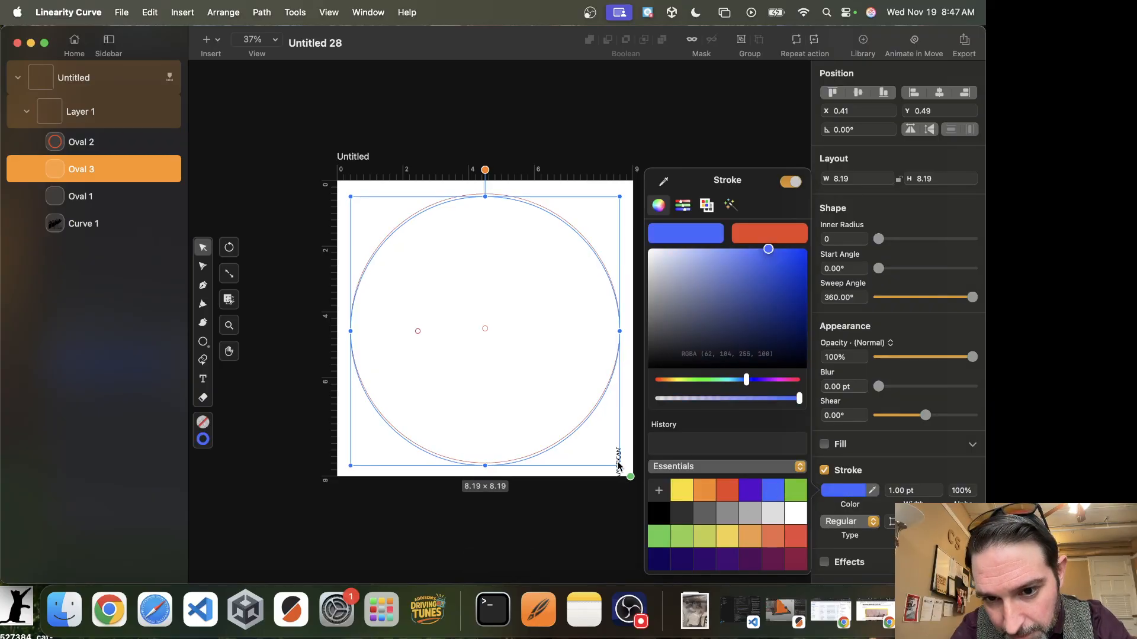
left_click_drag(620, 468, 608, 458)
scroll(573, 406, "up", 3)
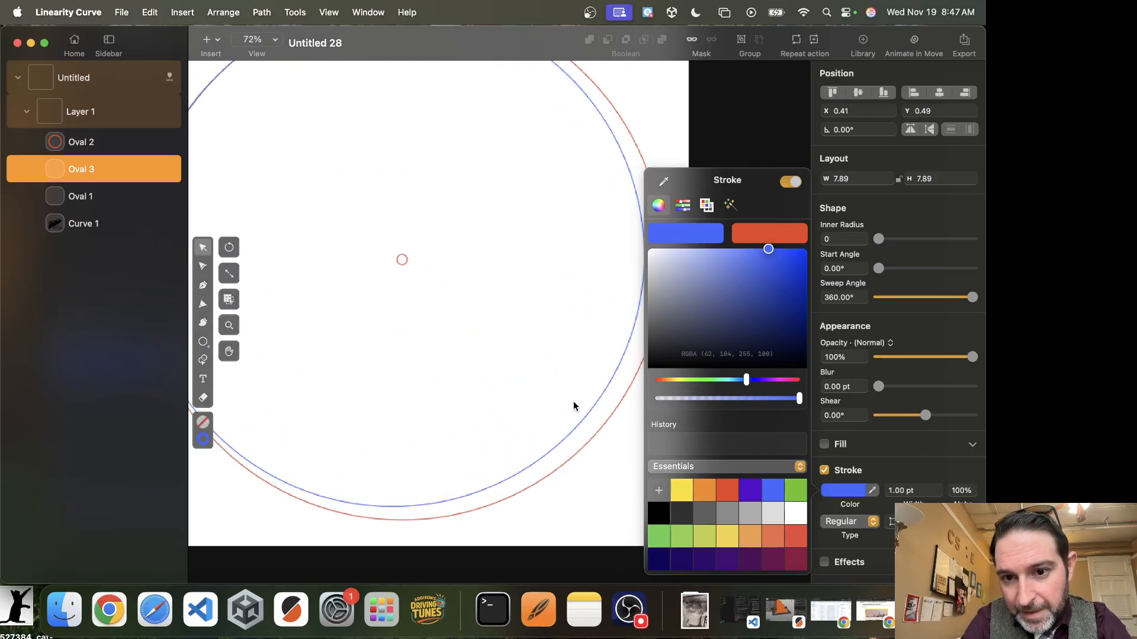
scroll(573, 406, "up", 3)
scroll(591, 545, "down", 3)
scroll(591, 546, "right", 3)
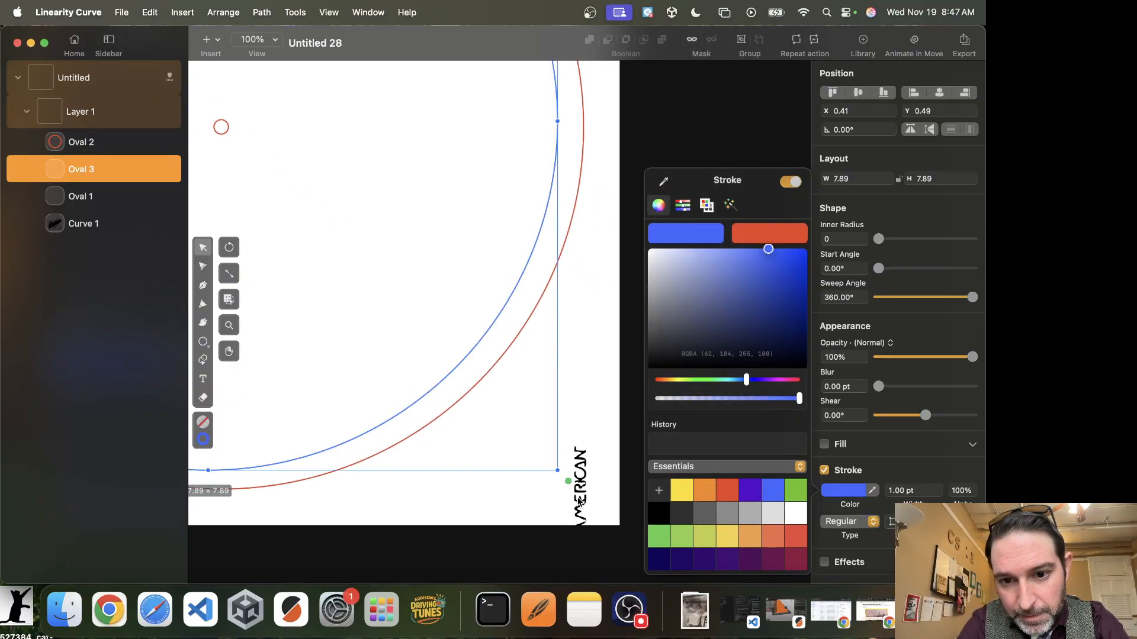
left_click_drag(560, 474, 564, 478)
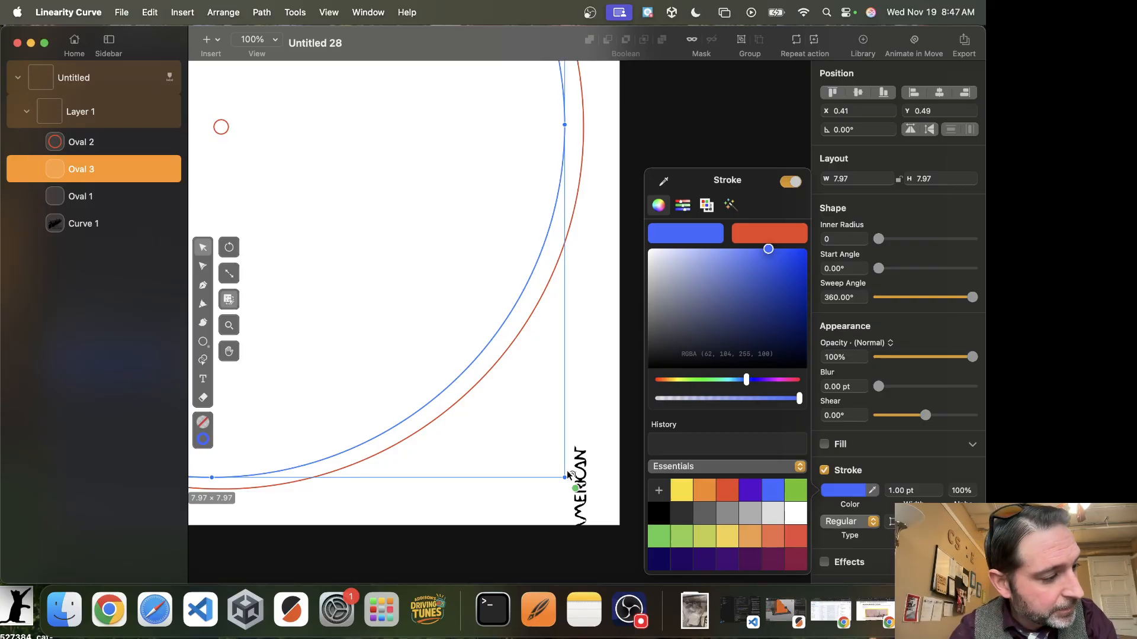
Paste three more blue circles, shrinking each slightly into concentric rings down to about 7.68 inches.
key("super+v")
left_click_drag(566, 482, 556, 472)
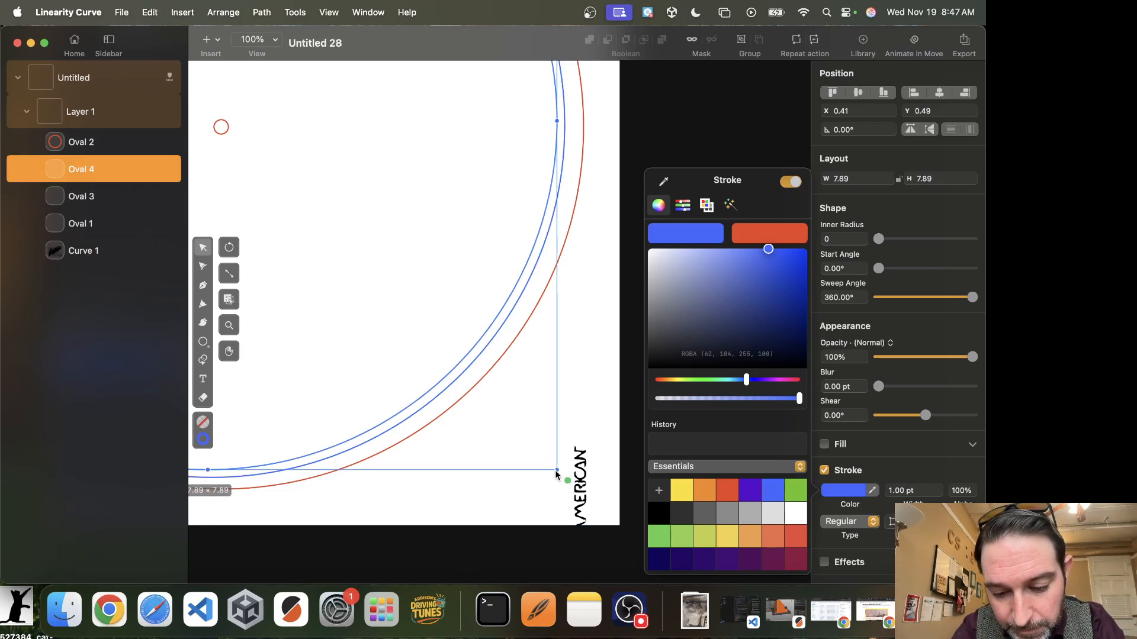
key("super+v")
left_click_drag(556, 470, 536, 453)
key("super+v")
scroll(476, 321, "up", 5)
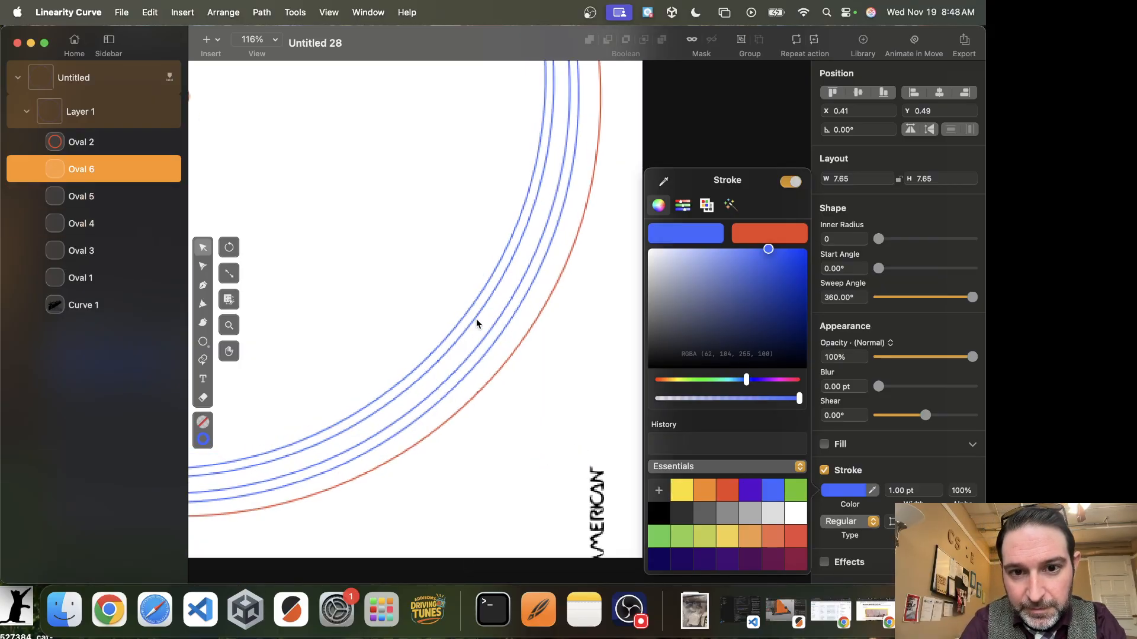
left_click_drag(595, 576, 527, 462)
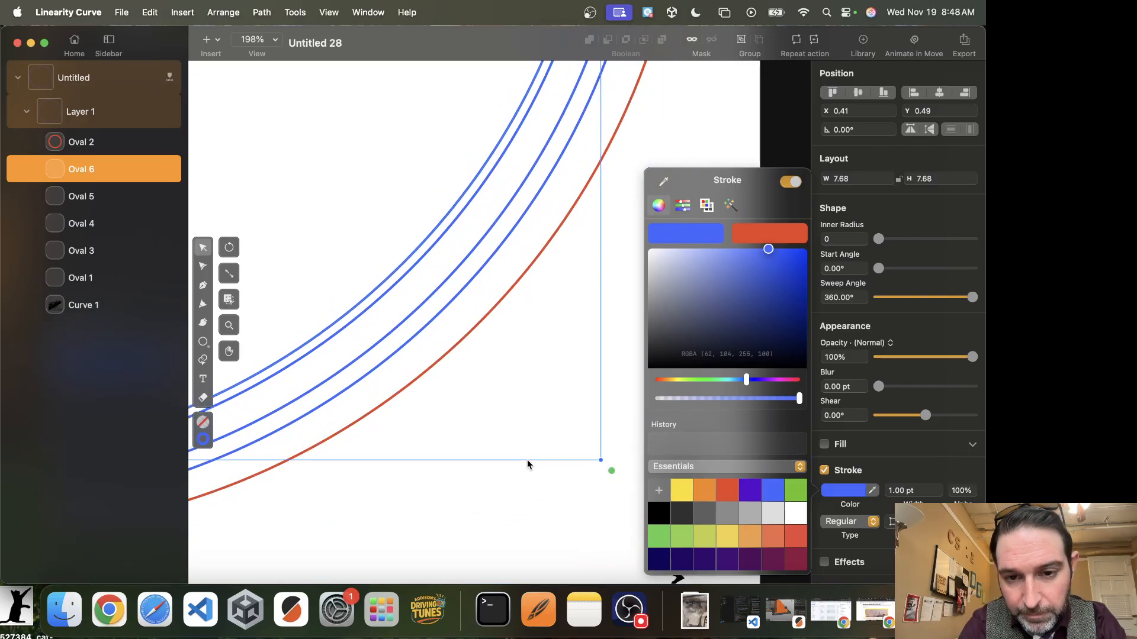
Duplicate the innermost blue circle and shrink the copy slightly.
scroll(525, 465, "down", 3)
scroll(522, 477, "down", 2)
scroll(523, 477, "right", 2)
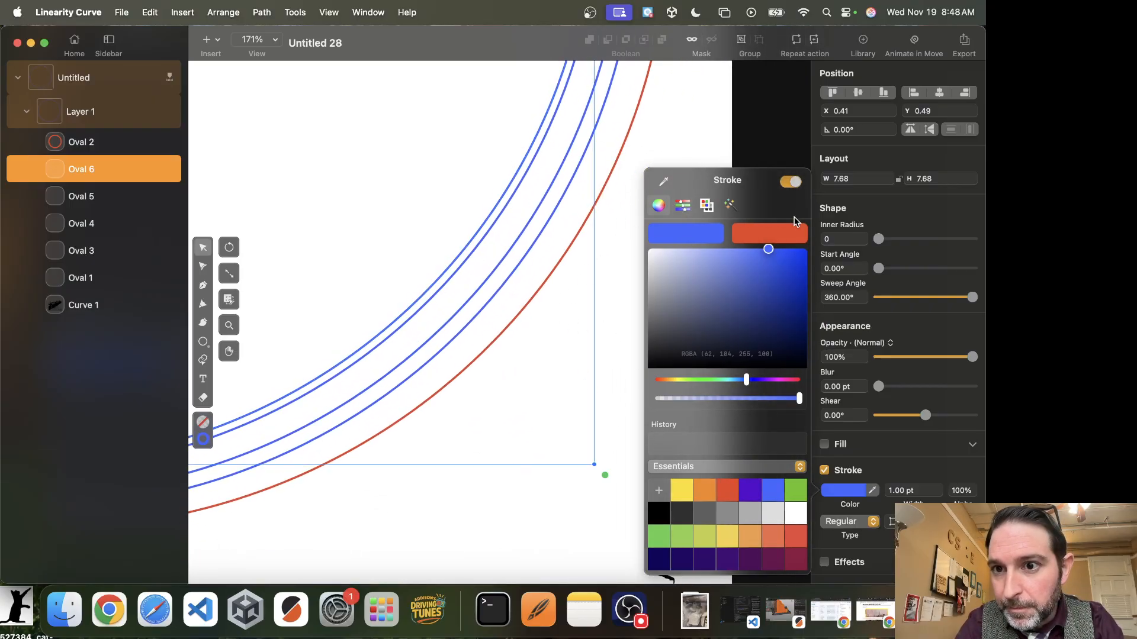
key("super+c")
key("super+v")
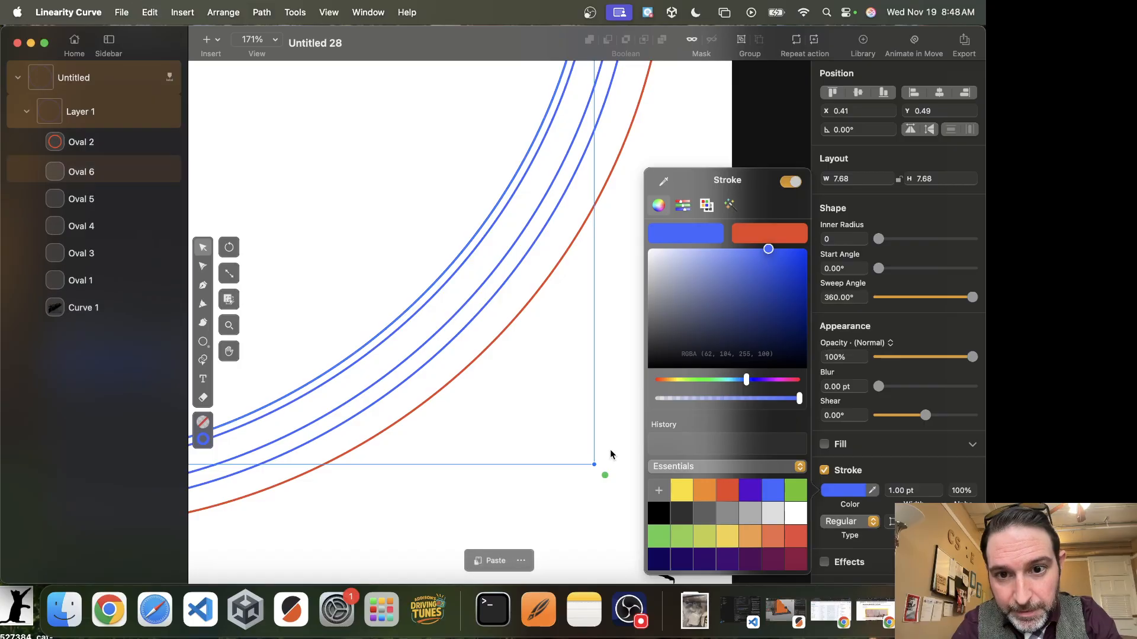
left_click_drag(594, 466, 537, 412)
Paste several more blue circles, shrinking the last one to about 7.2 by 7.2 inches.
key("super+c")
key("super+v")
key("super+c")
key("super+v")
key("super+c")
key("super+v")
key("super+c")
key("super+v")
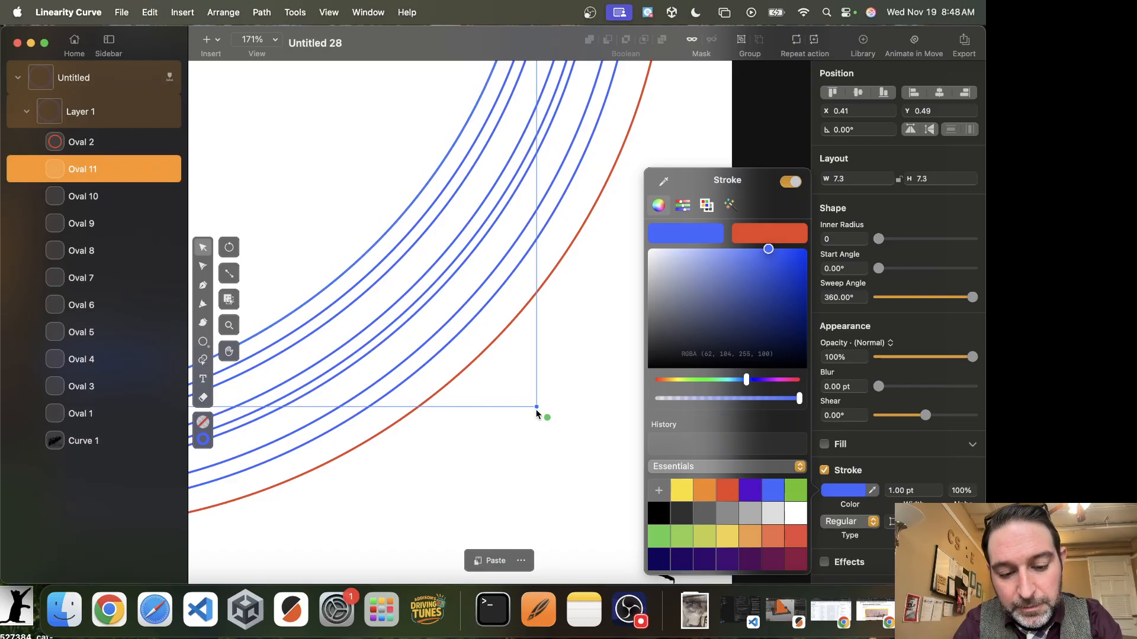
left_click_drag(537, 410, 520, 389)
Select all the blue rings, duplicate them and shrink the copied set inward.
scroll(520, 389, "down", 5)
scroll(520, 390, "down", 2)
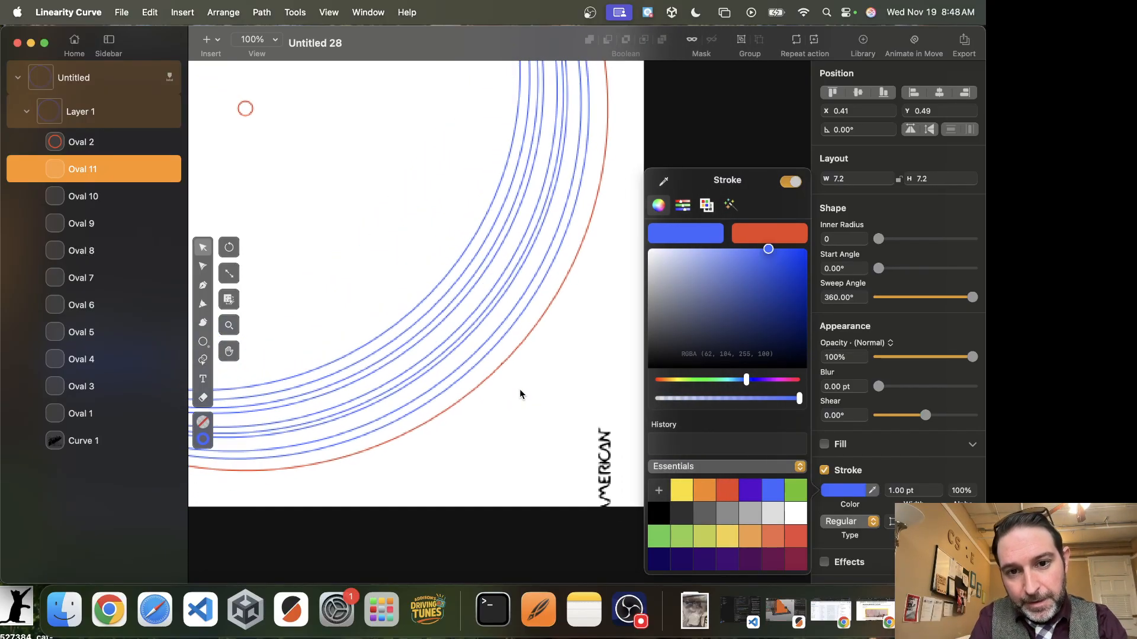
left_click(437, 468)
left_click_drag(371, 306, 513, 329)
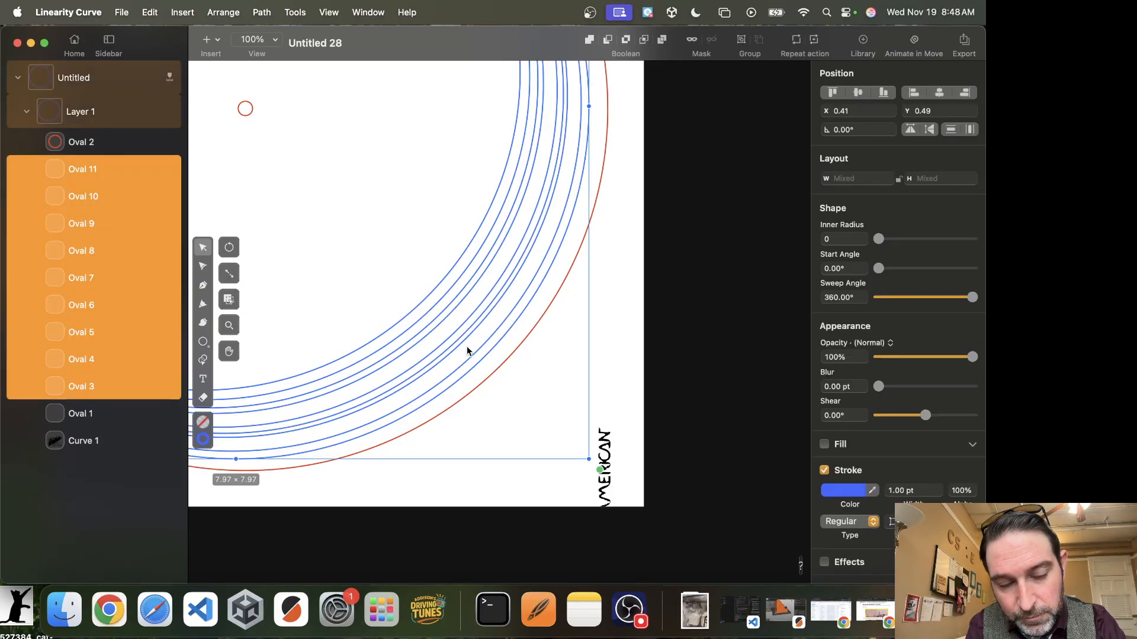
key("super+c")
key("super+v")
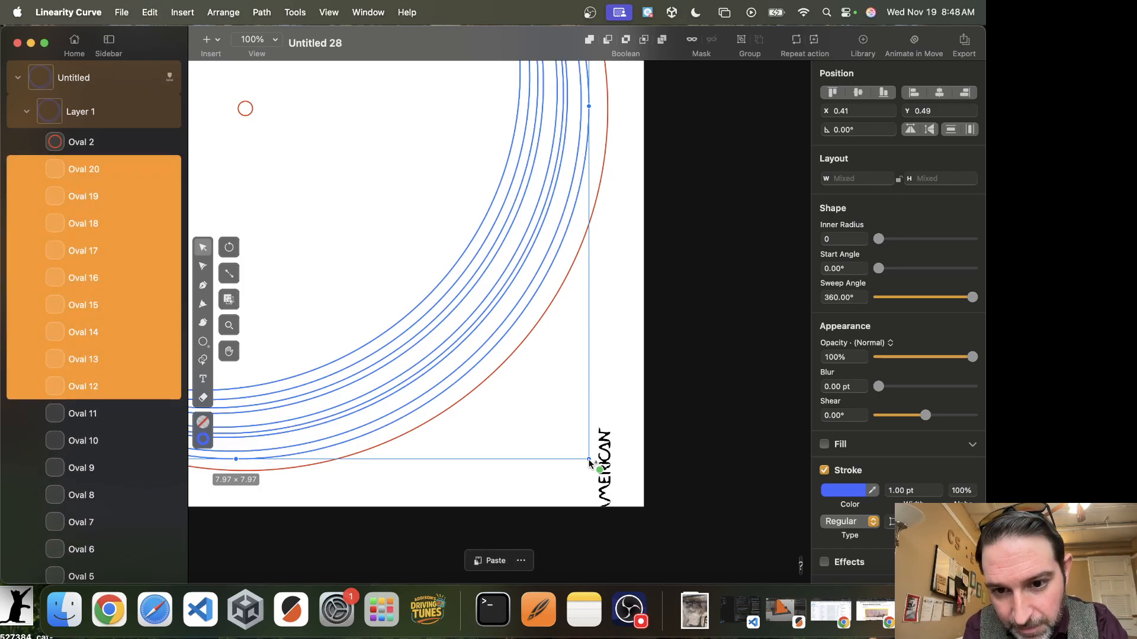
left_click_drag(590, 463, 511, 388)
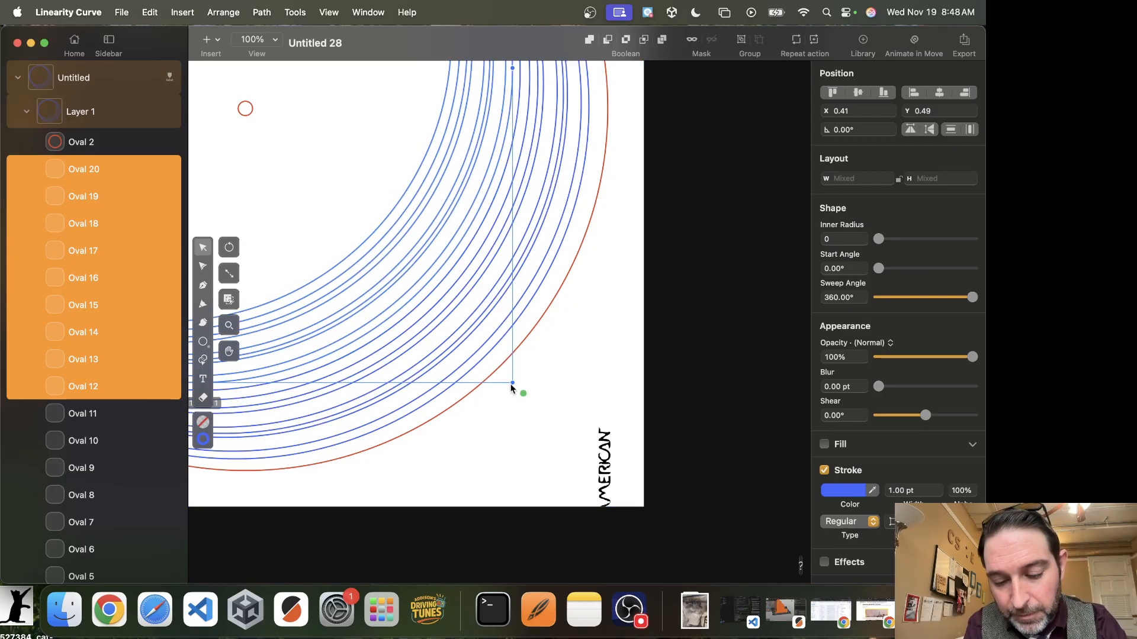
Duplicate the new ring set and shrink the copies further inward.
key("super+c")
key("super+v")
left_click_drag(513, 383, 445, 300)
scroll(445, 299, "down", 3)
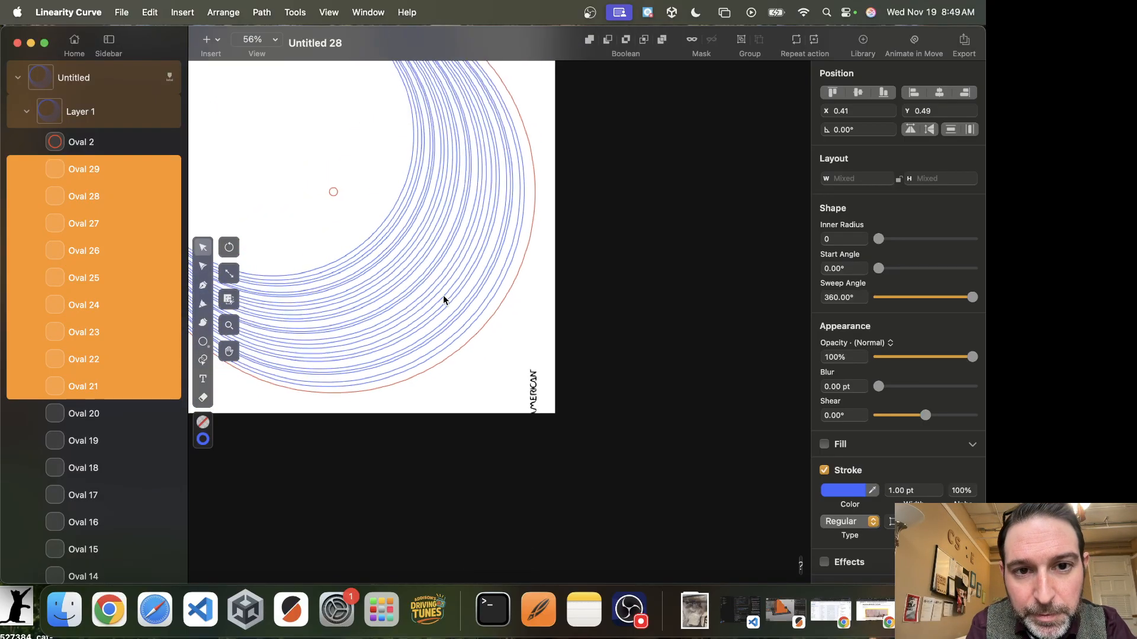
Paste the copied ring set twice, shrinking each new copy further inward to about 4.8 by 4.8 inches.
key("super+v")
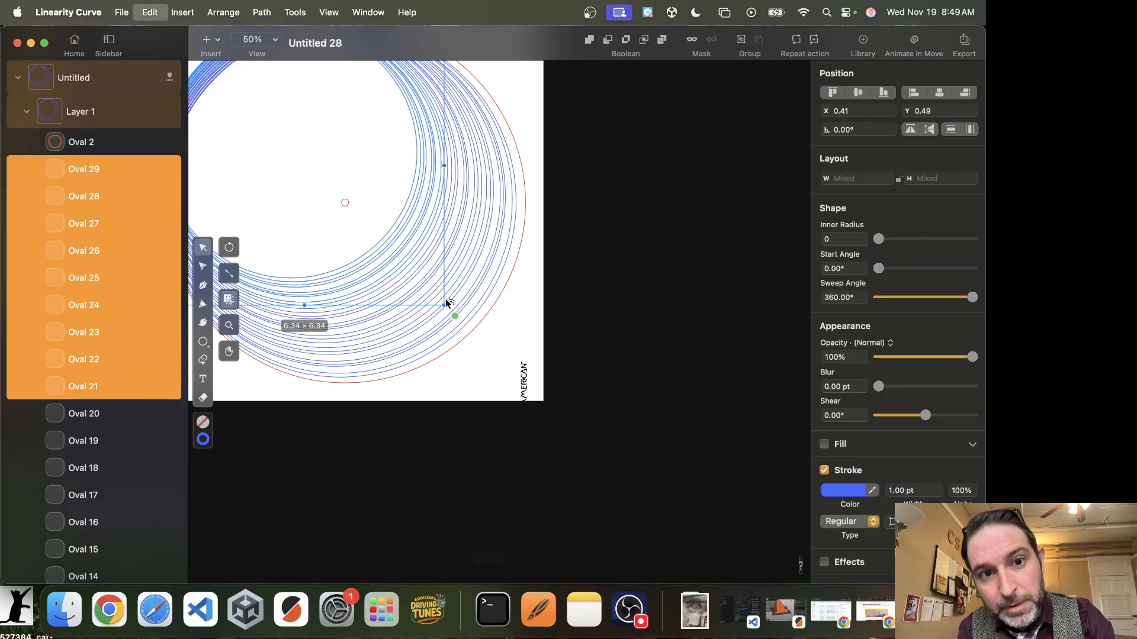
left_click_drag(443, 308, 402, 273)
key("super+v")
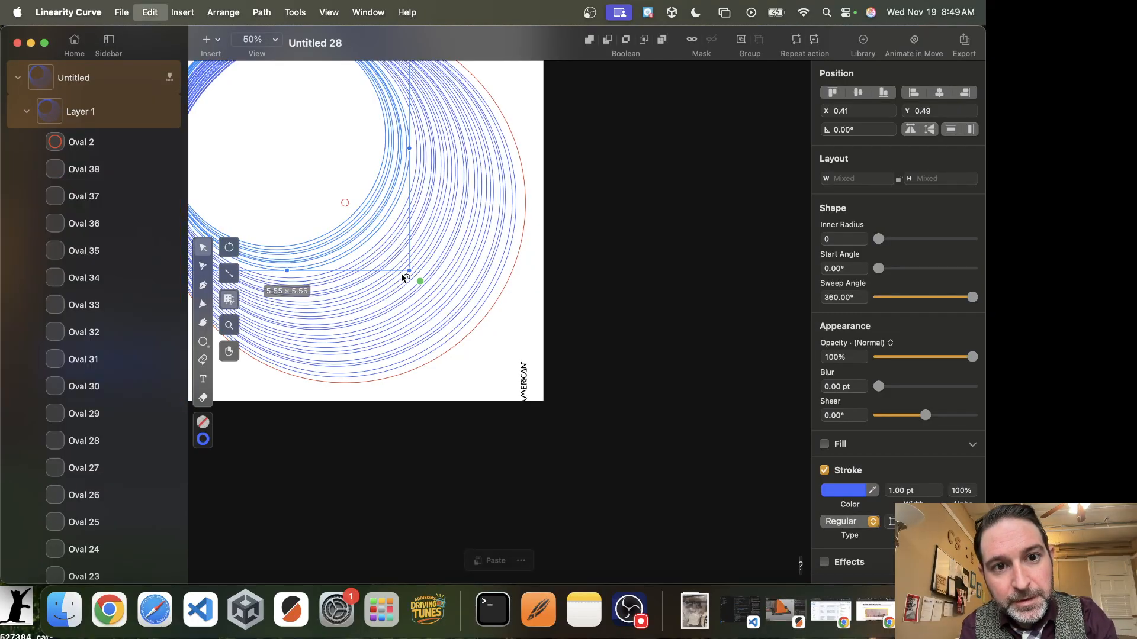
left_click_drag(409, 269, 375, 236)
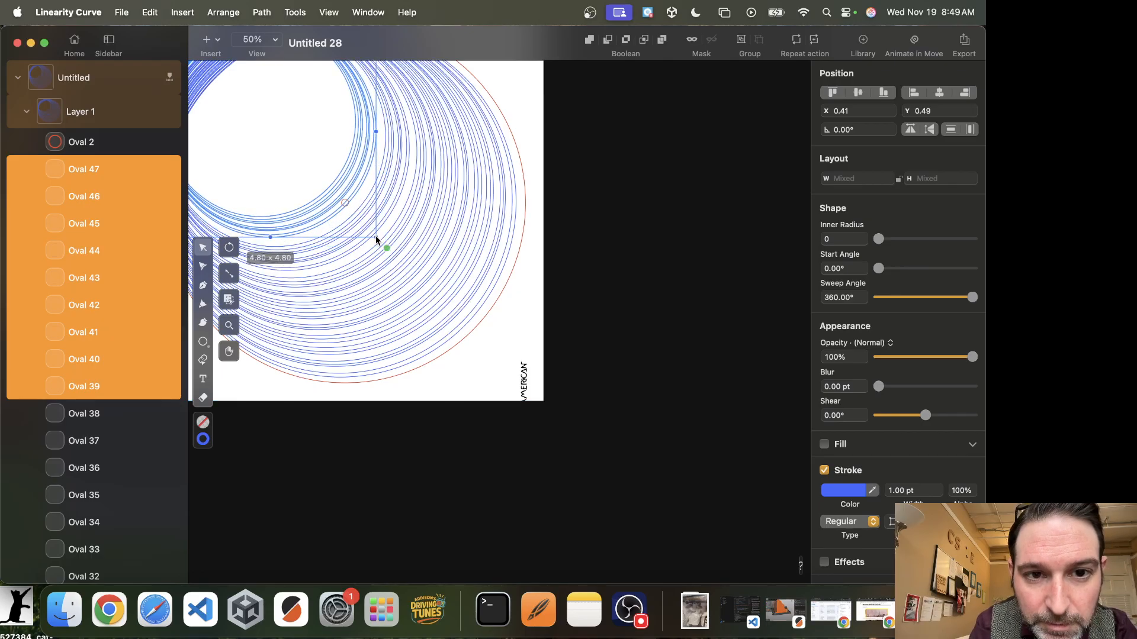
Enlarge the newest ring set slightly to about 4.96 by 4.96 inches.
scroll(357, 209, "up", 5)
scroll(357, 208, "up", 4)
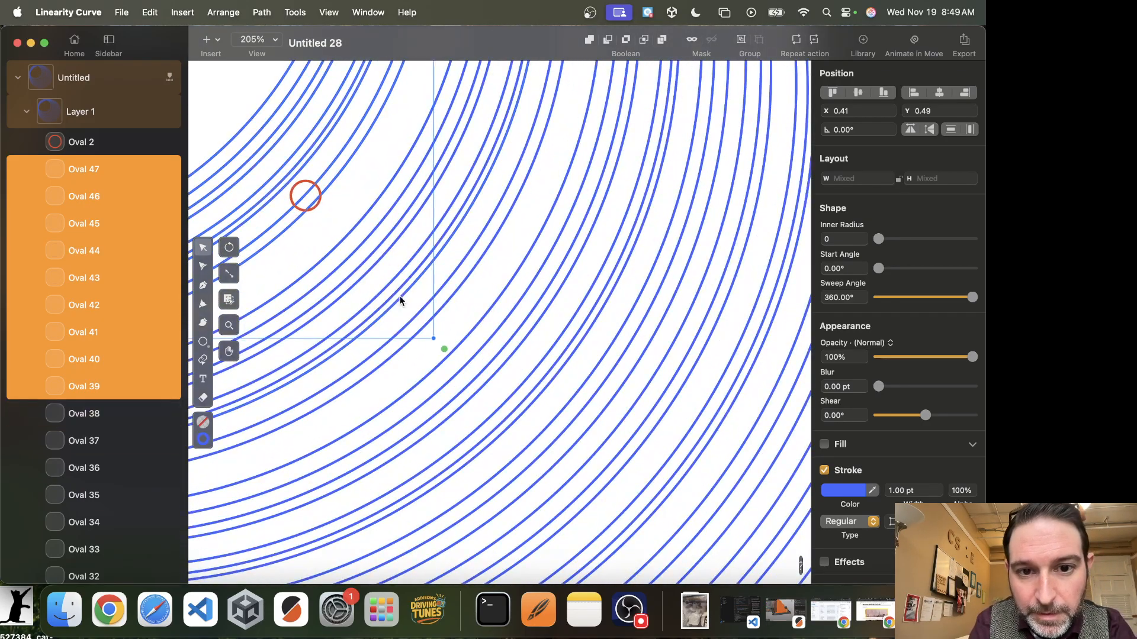
left_click_drag(433, 338, 463, 361)
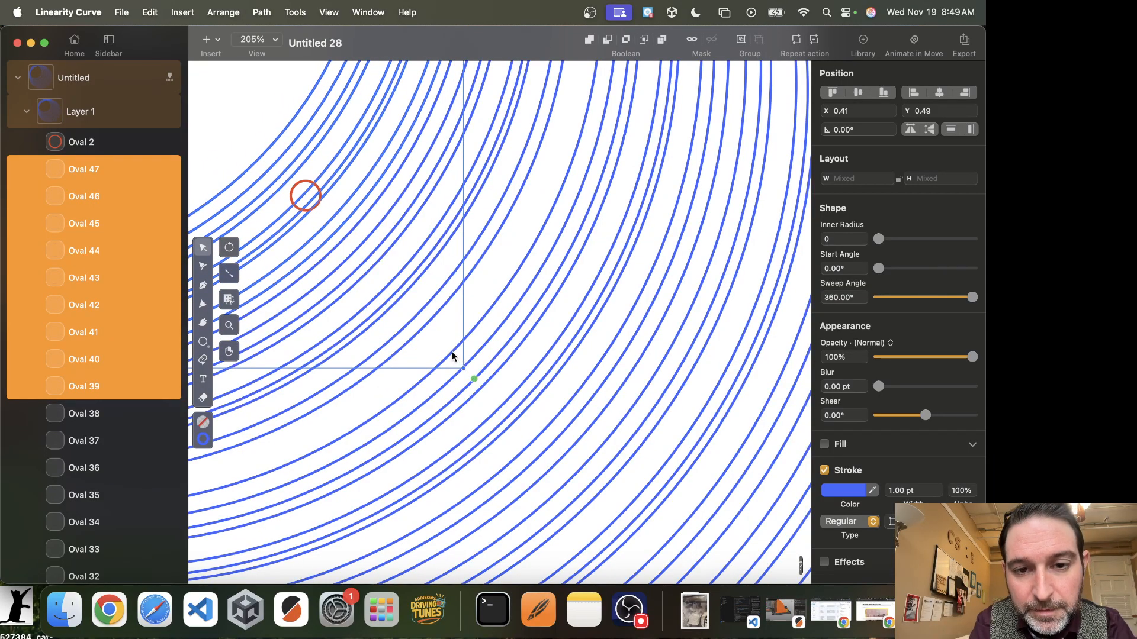
scroll(398, 327, "down", 10)
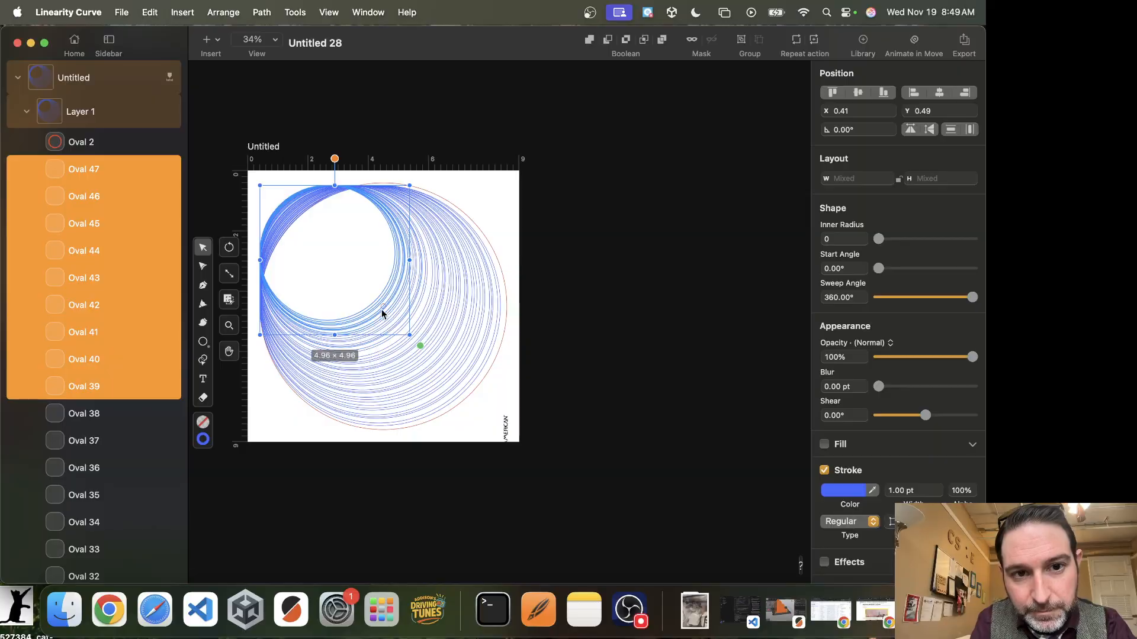
Paste two more ring sets, shrinking them inward to about 4.09 and 3.86 inches.
key("super+v")
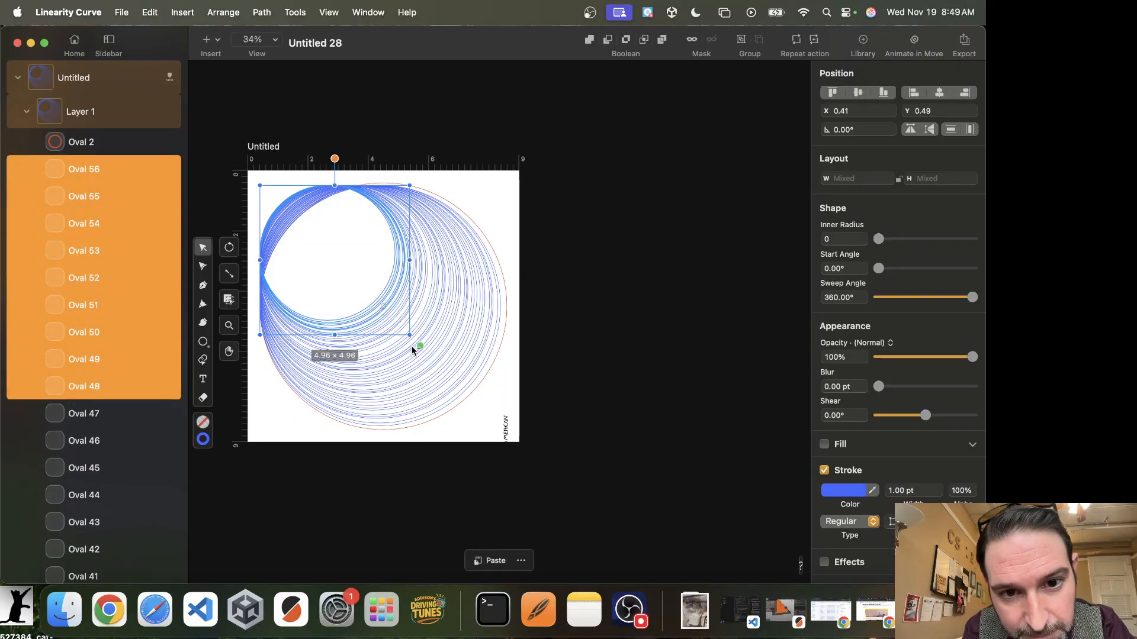
left_click_drag(410, 335, 385, 314)
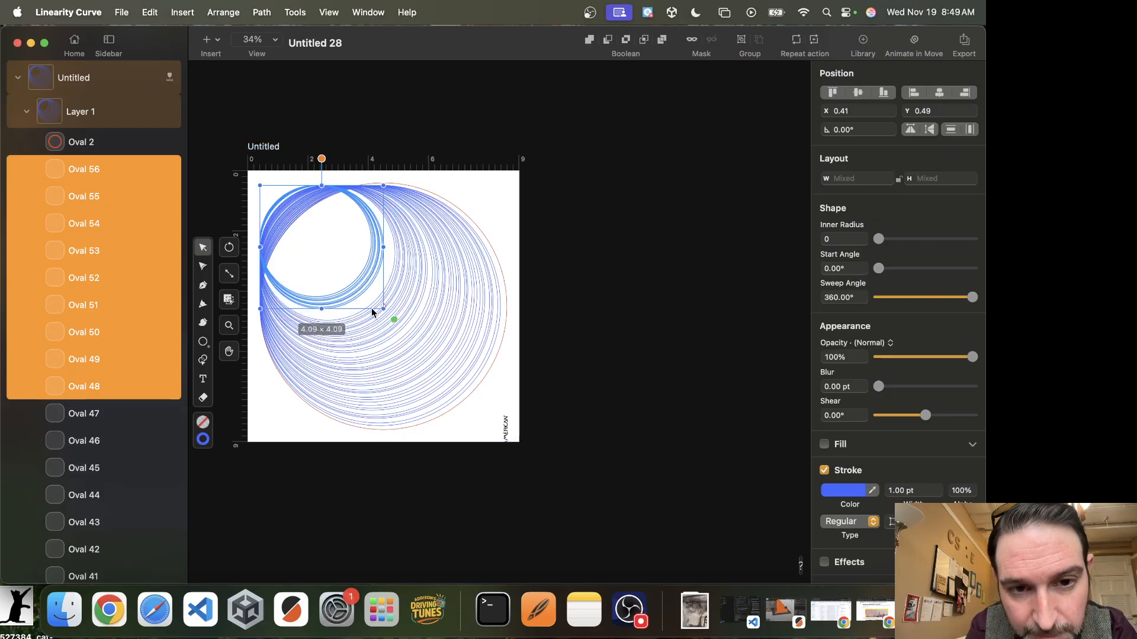
scroll(338, 261, "up", 5)
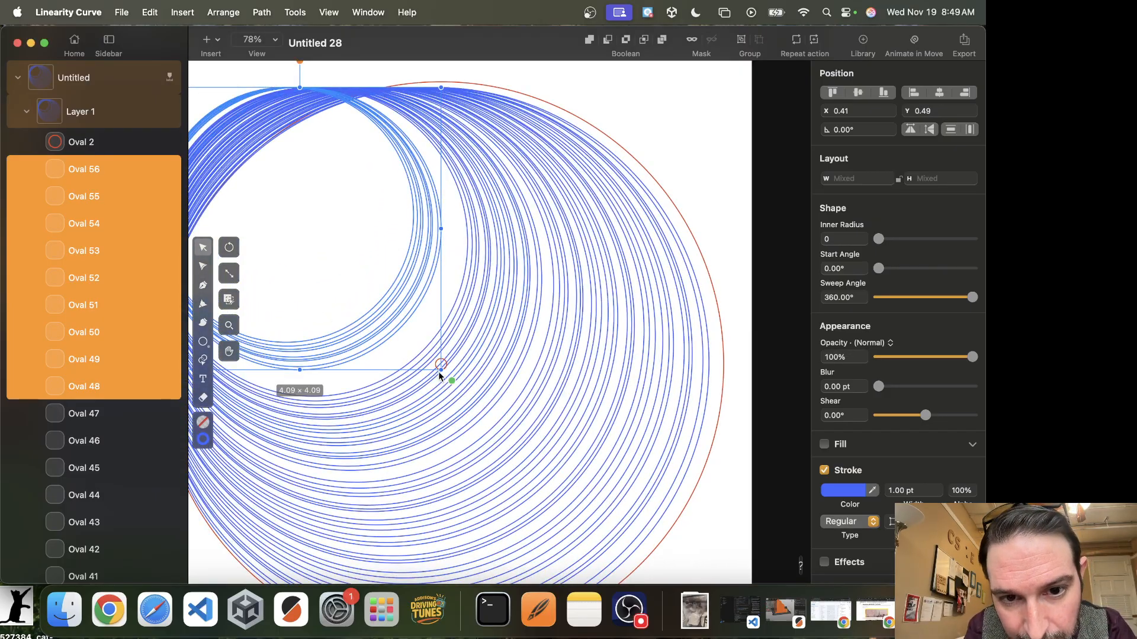
mouse_move(441, 372)
left_mouse_down()
mouse_move(461, 391)
mouse_move(500, 363)
mouse_move(518, 374)
mouse_move(517, 330)
mouse_move(460, 365)
left_mouse_up()
key("super+v")
left_click_drag(460, 389, 426, 357)
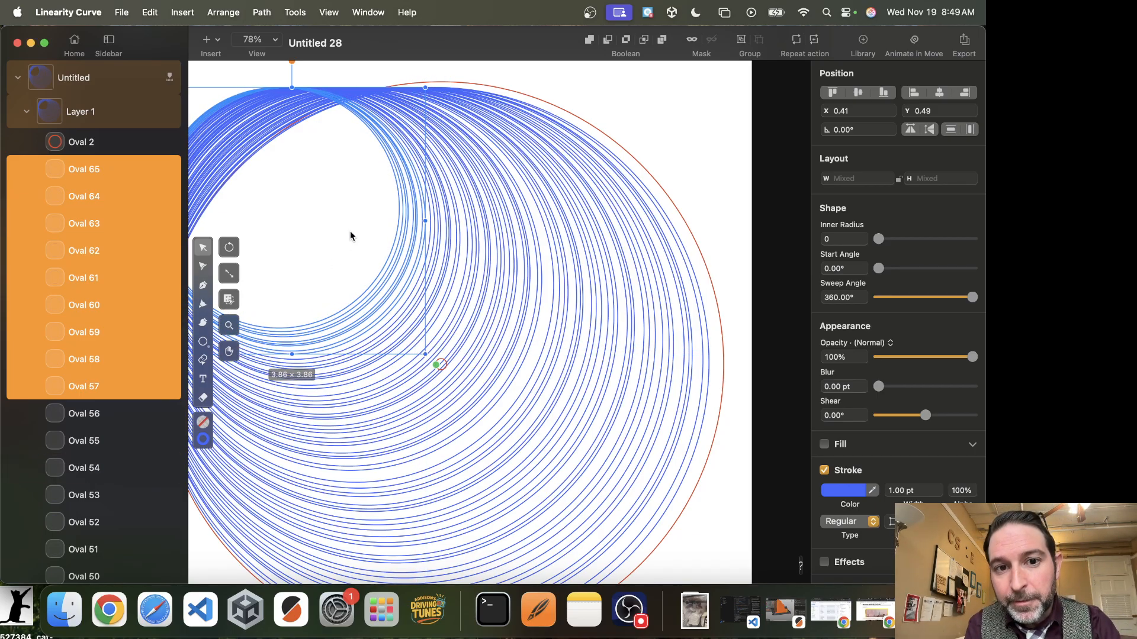
left_click_drag(351, 232, 501, 225)
key("super+z")
left_click(690, 122)
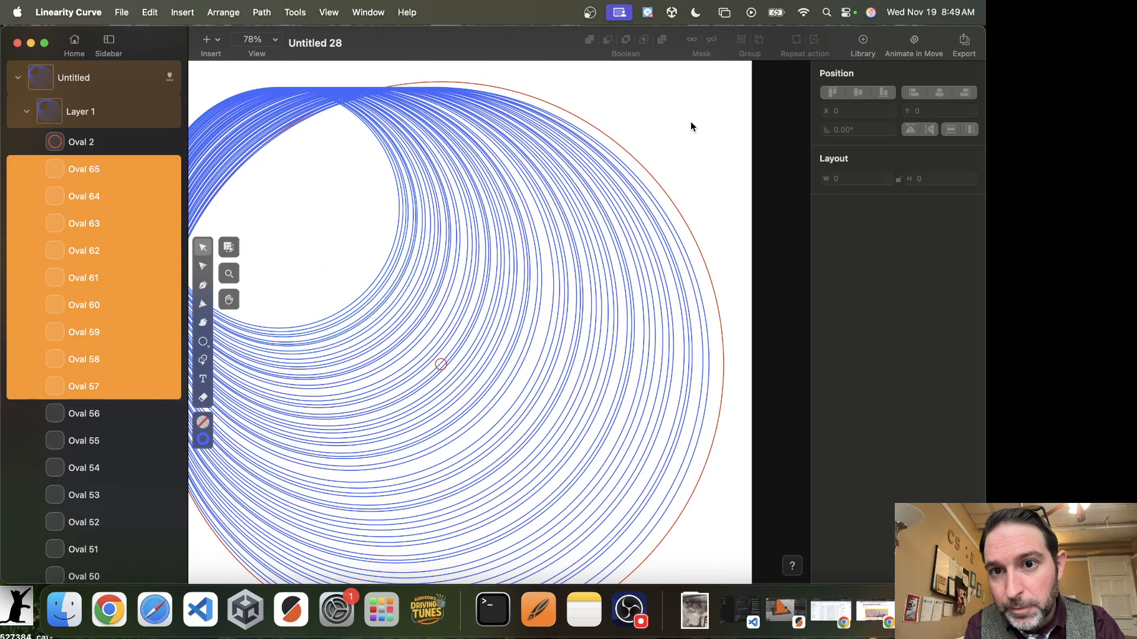
Select all the blue rings and align them to each other's middle and centre.
left_click_drag(326, 250, 689, 251)
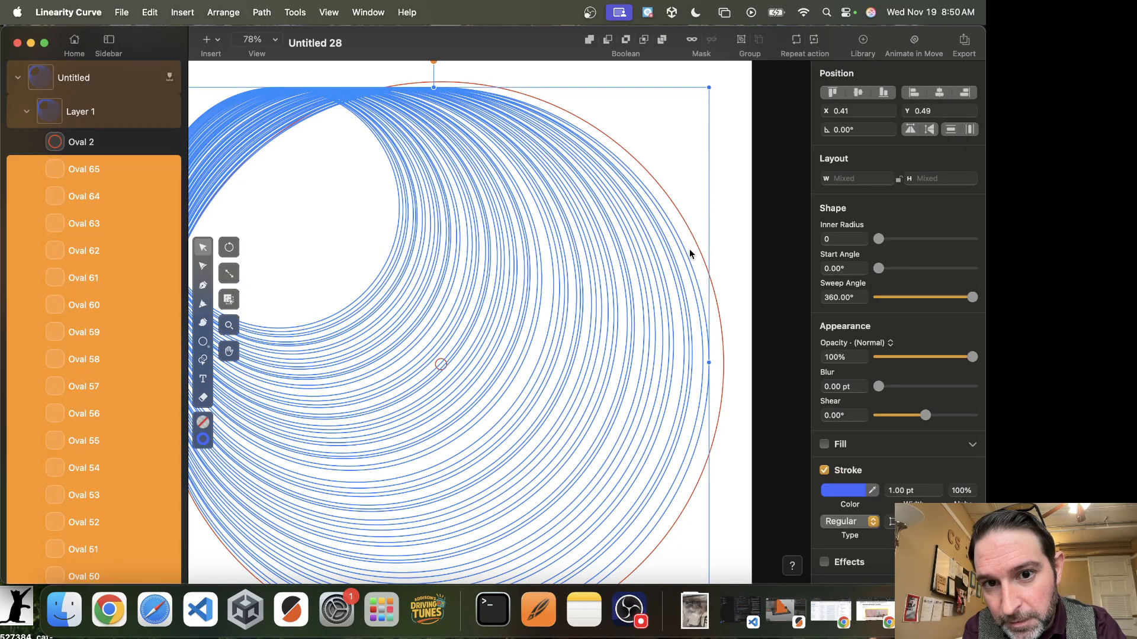
left_click(857, 95)
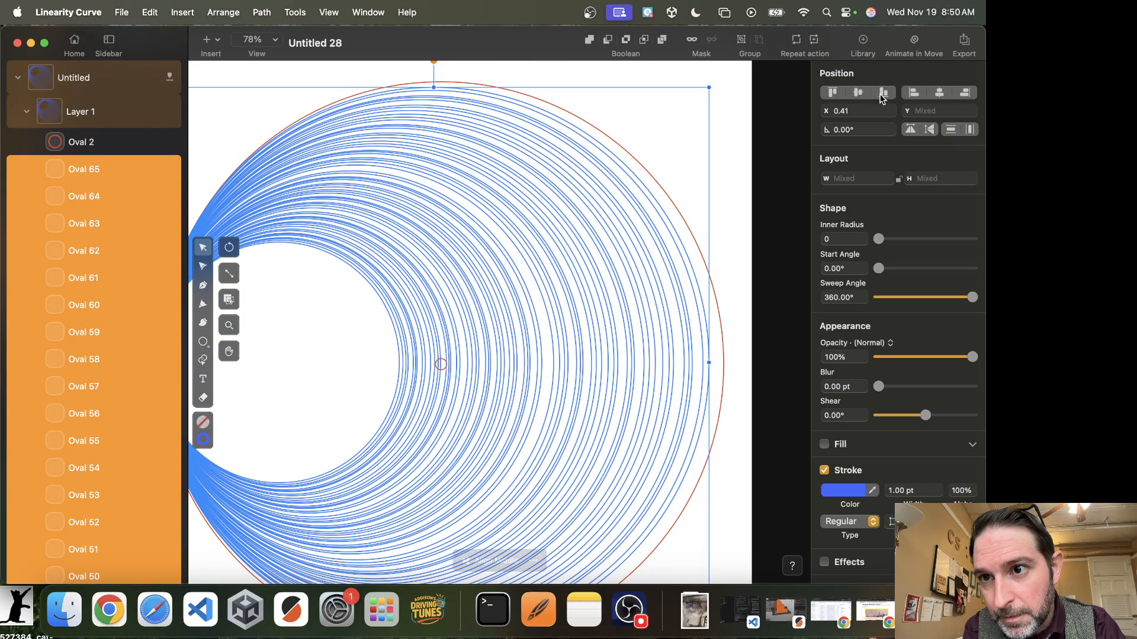
left_click(933, 98)
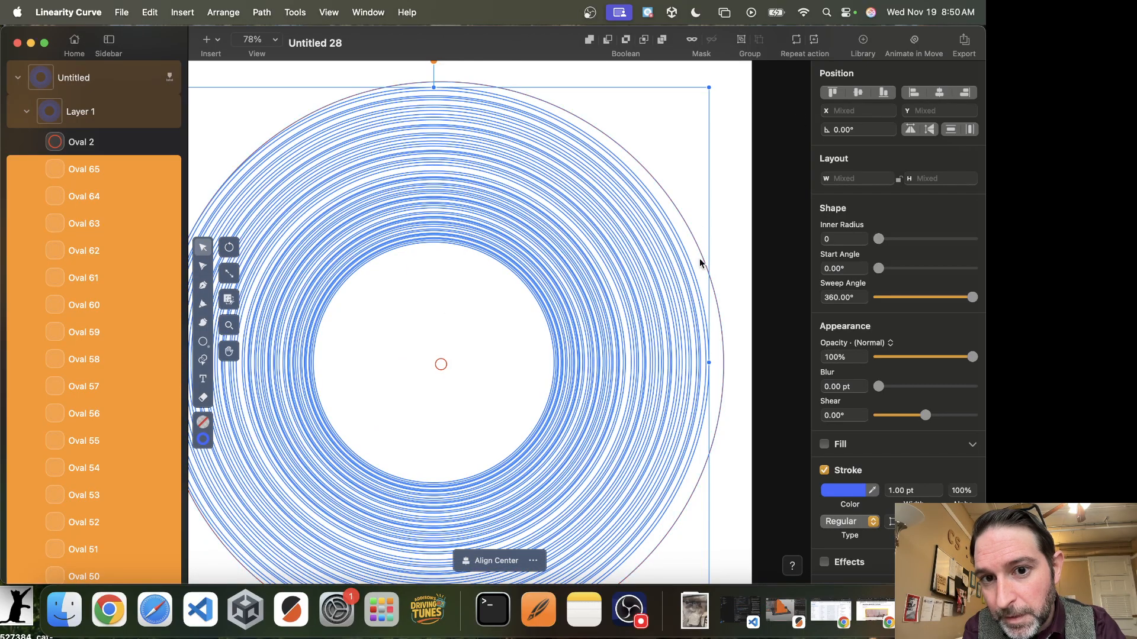
Copy the inner ring sets, paste them and shrink the copy to about 3.28 by 3.28 inches.
key("super+0")
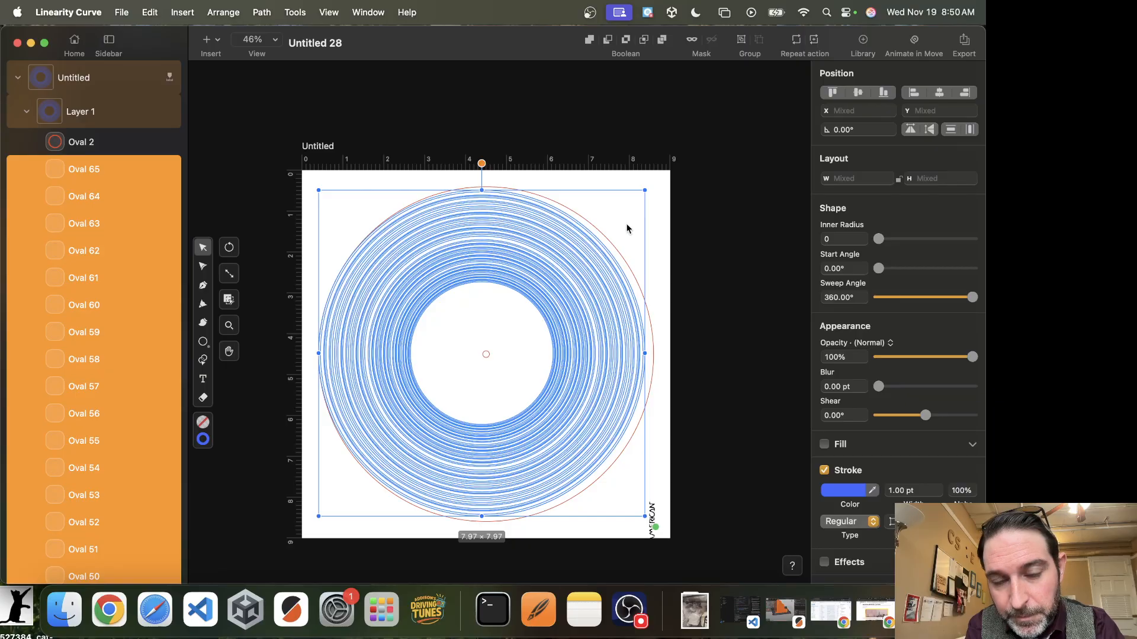
left_click(522, 324)
left_click_drag(515, 322, 539, 280)
key("super+c")
key("super+v")
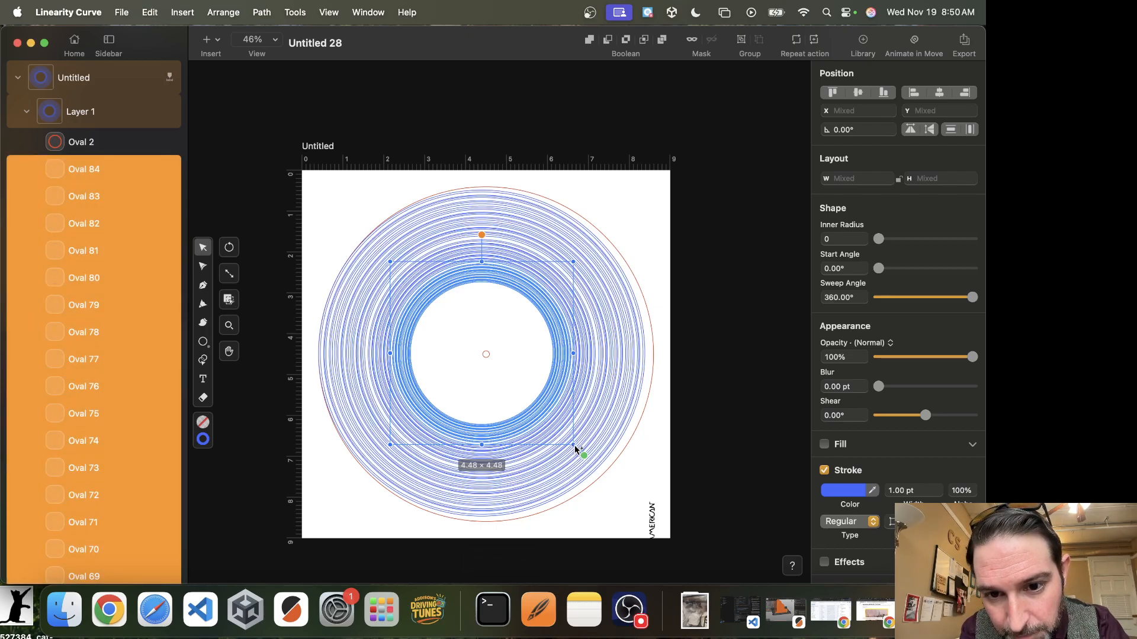
left_click_drag(574, 446, 545, 418)
left_click_drag(521, 396, 524, 399)
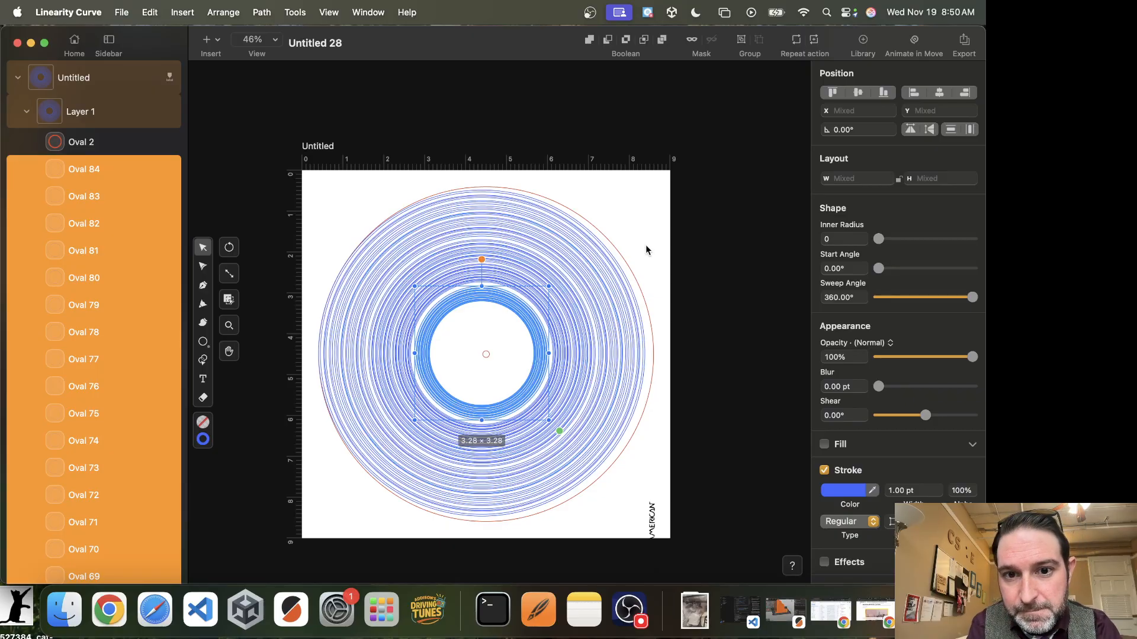
Select all rings including the red outer circle and align them to middle and centre.
left_click_drag(632, 196, 302, 432)
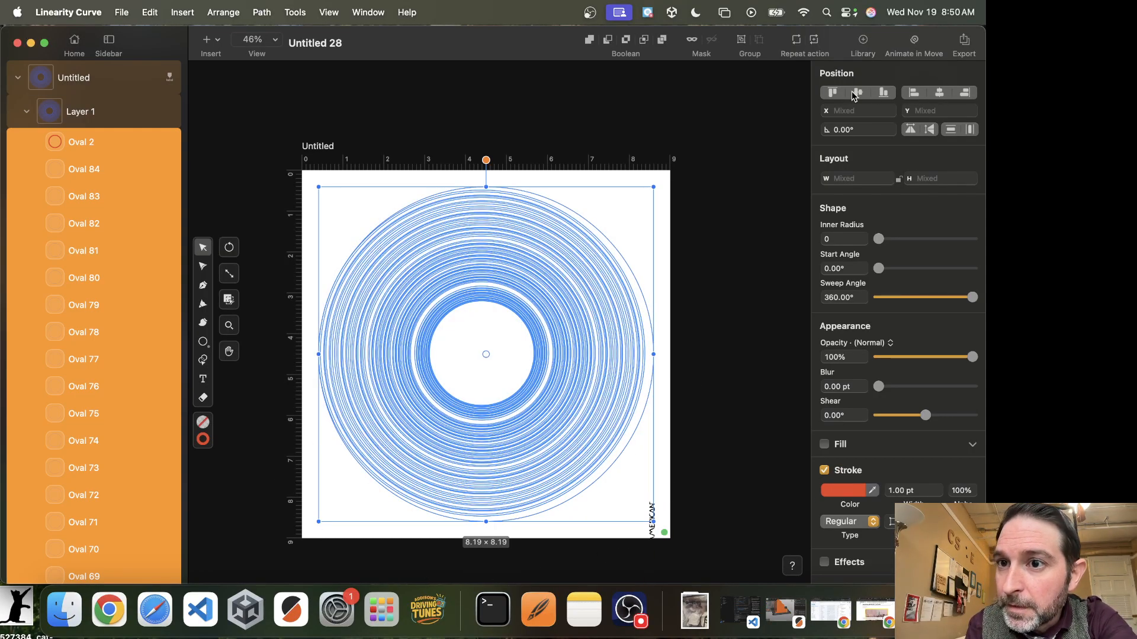
left_click(939, 94)
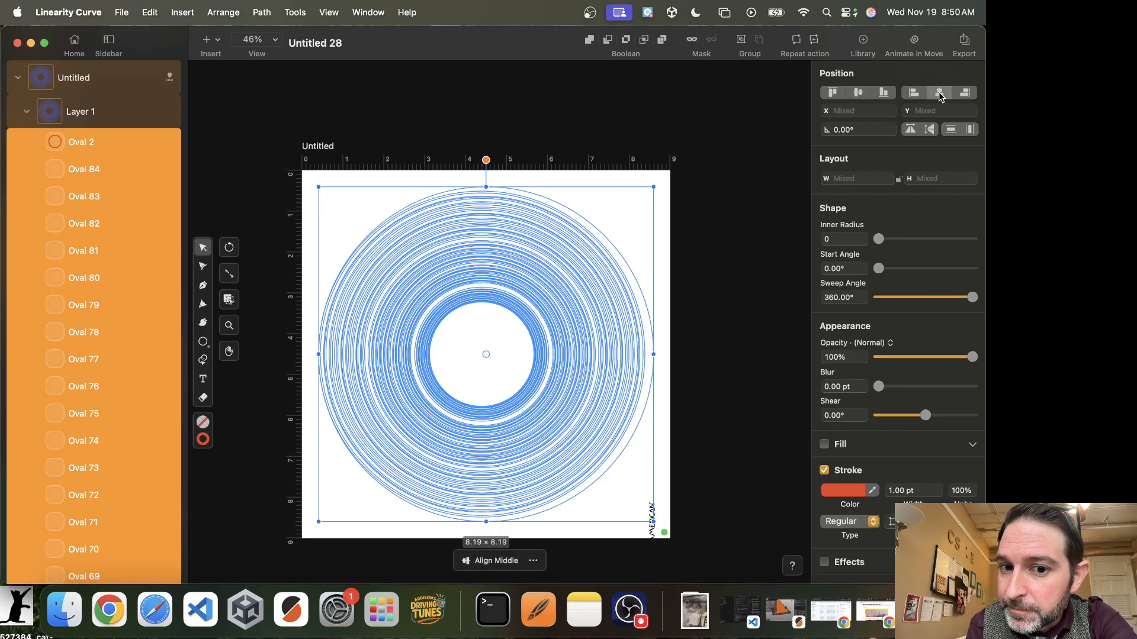
left_click(939, 95)
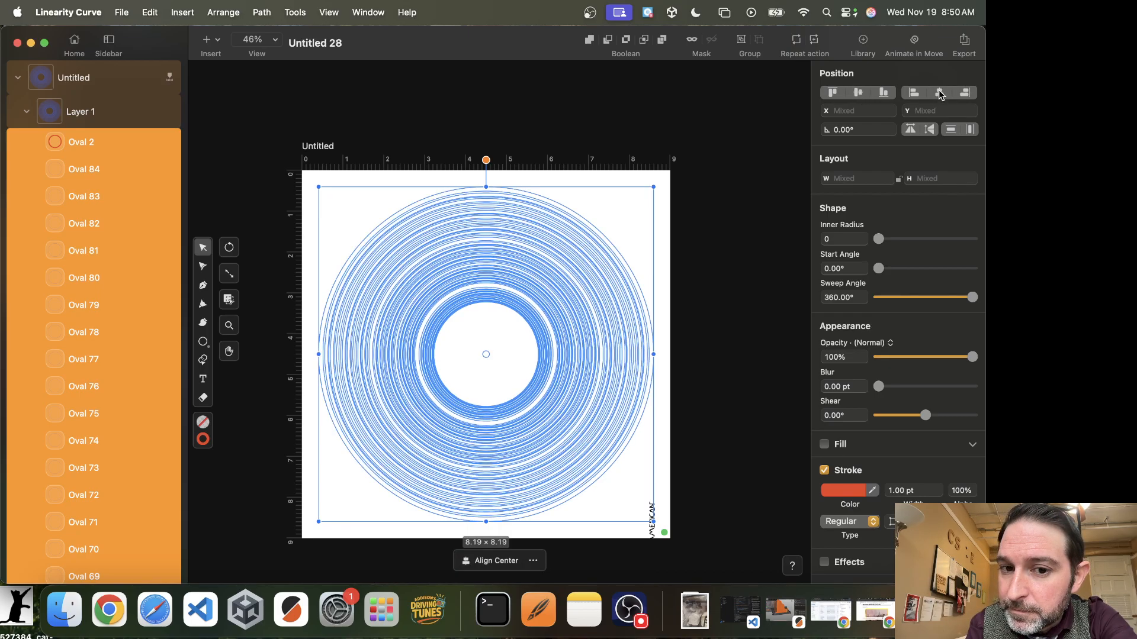
left_click(663, 229)
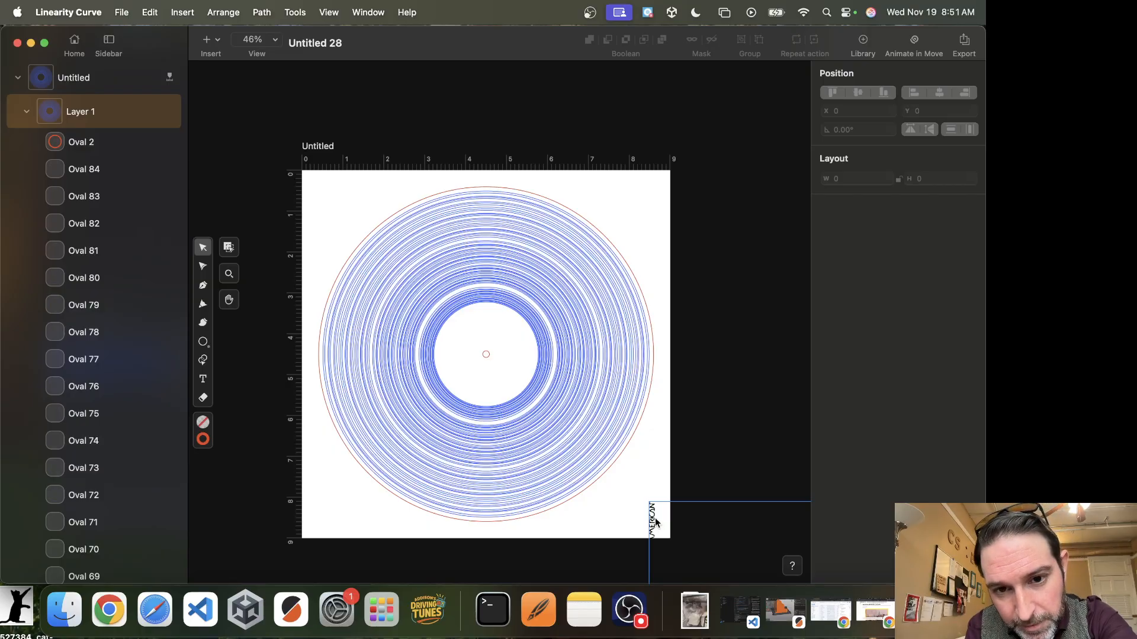
Inspect the traced album-cover curve by selecting it and entering its node editing.
left_click_drag(656, 522, 312, 206)
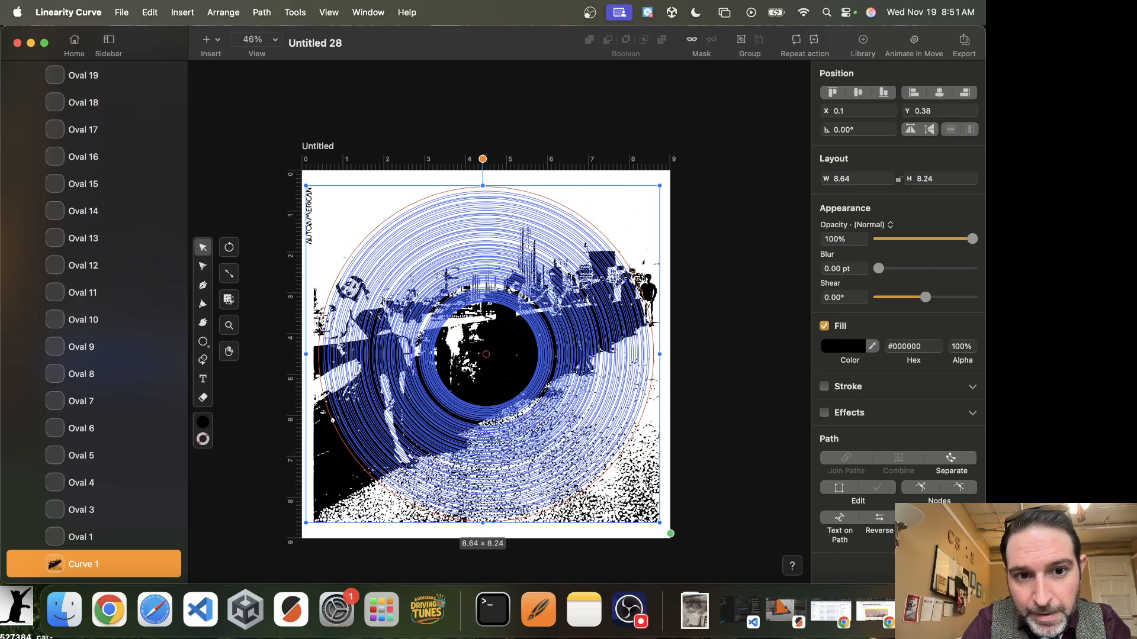
left_click(332, 175)
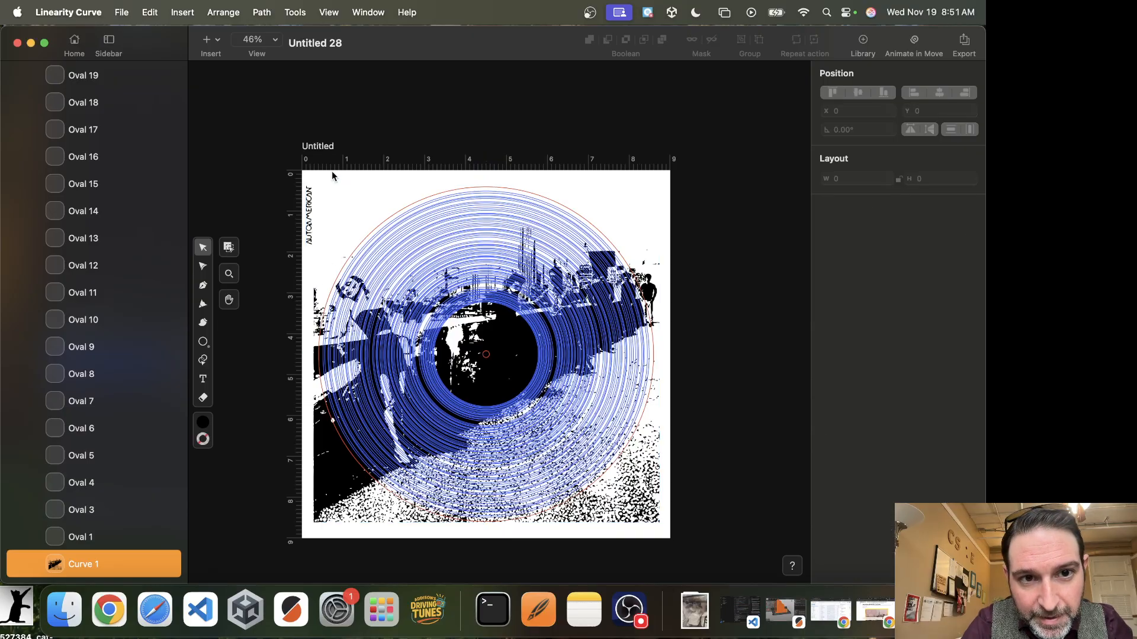
left_click(310, 193)
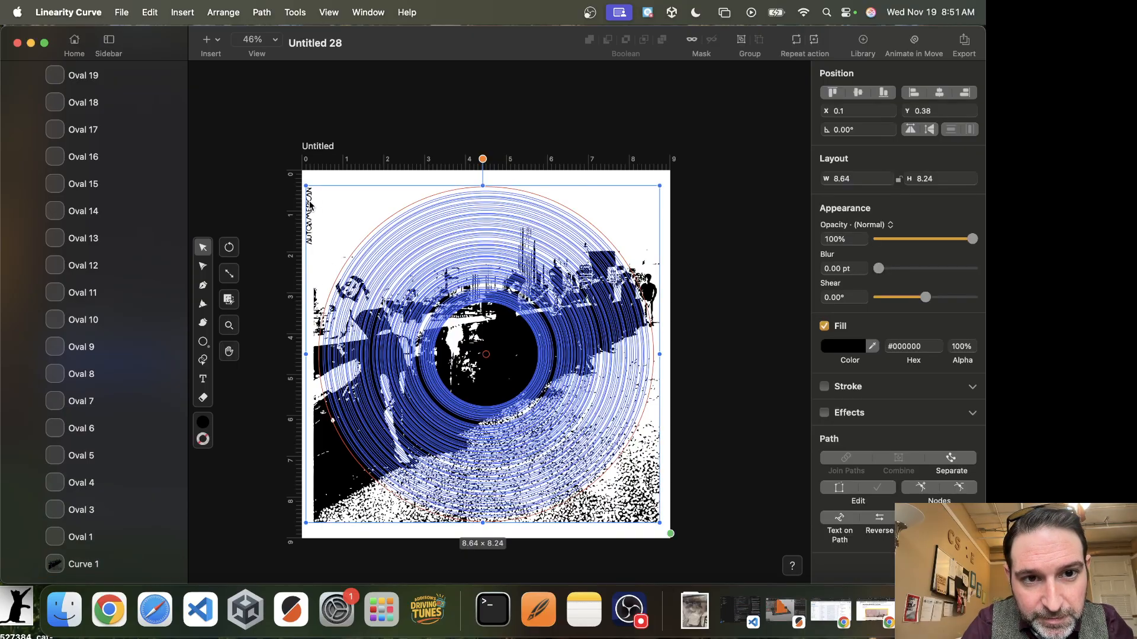
double_click(310, 205)
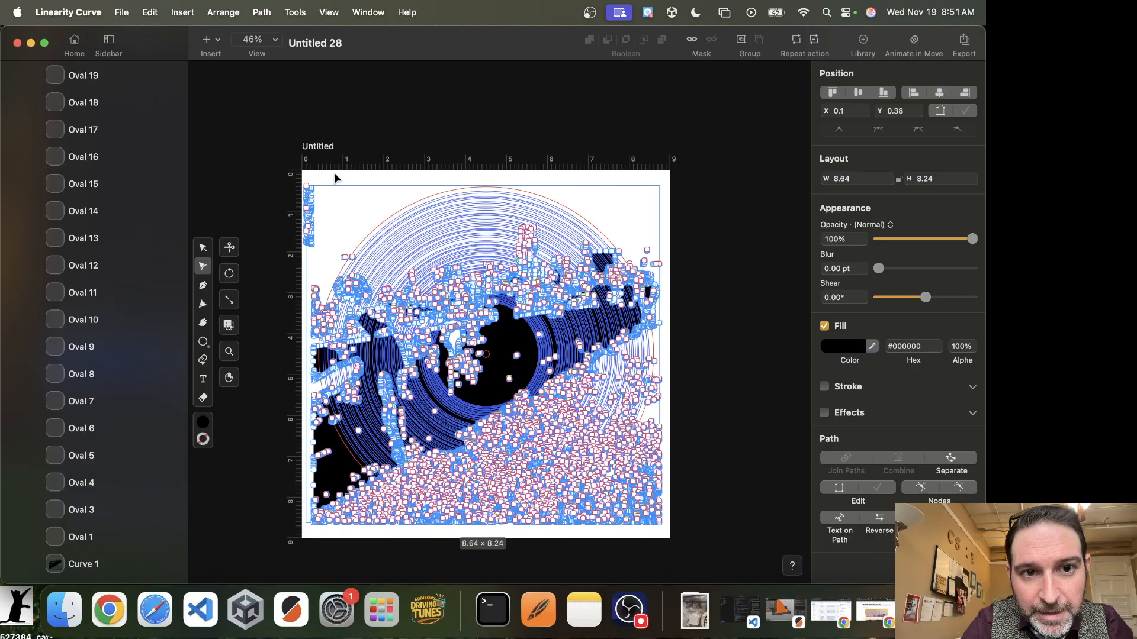
left_click(202, 250)
left_click(203, 251)
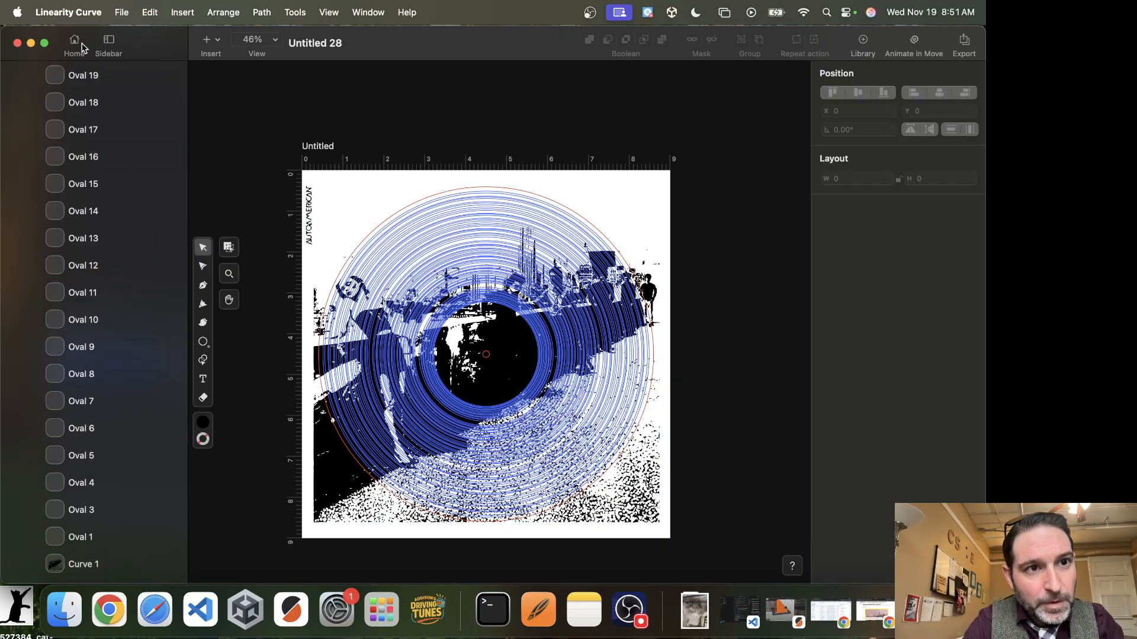
Export the design as an SVG file named b to Downloads.
left_click(124, 6)
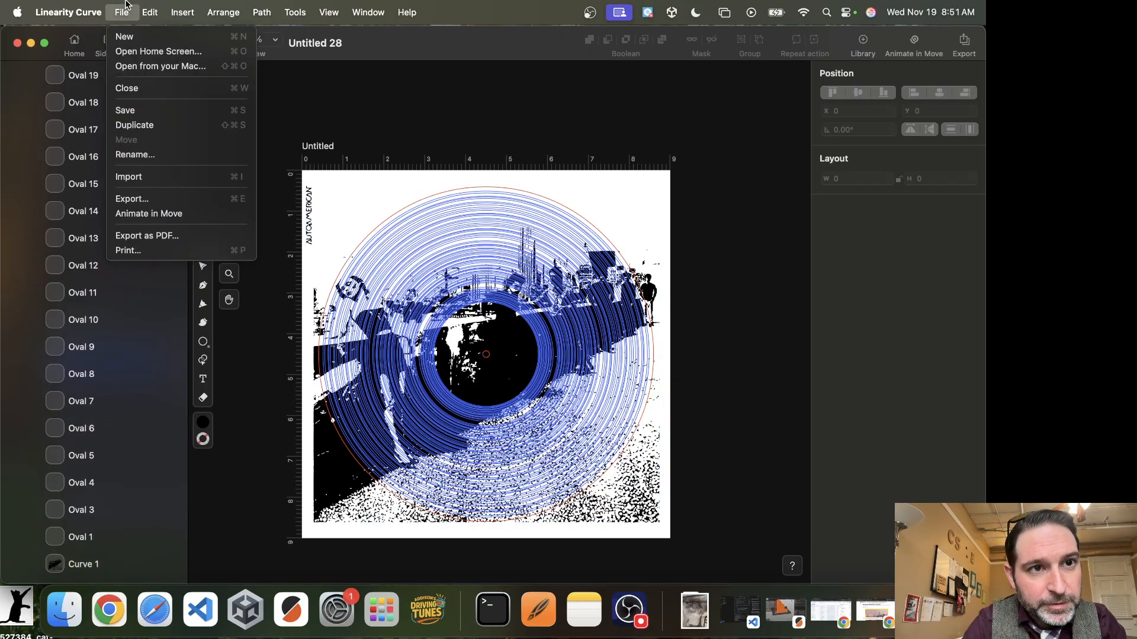
left_click(147, 200)
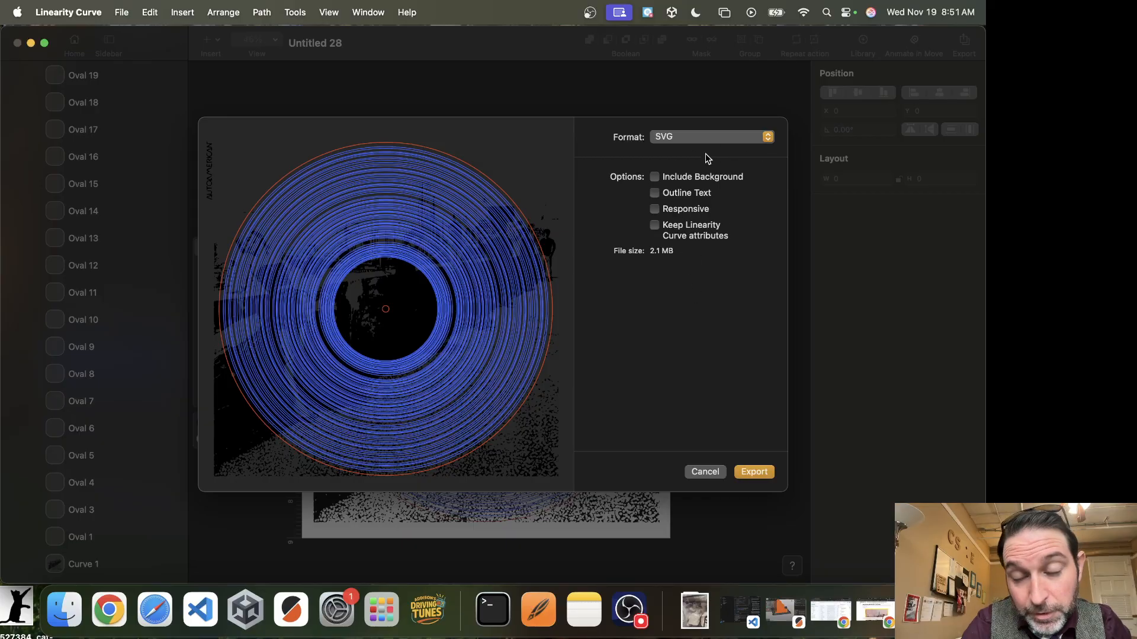
left_click(755, 472)
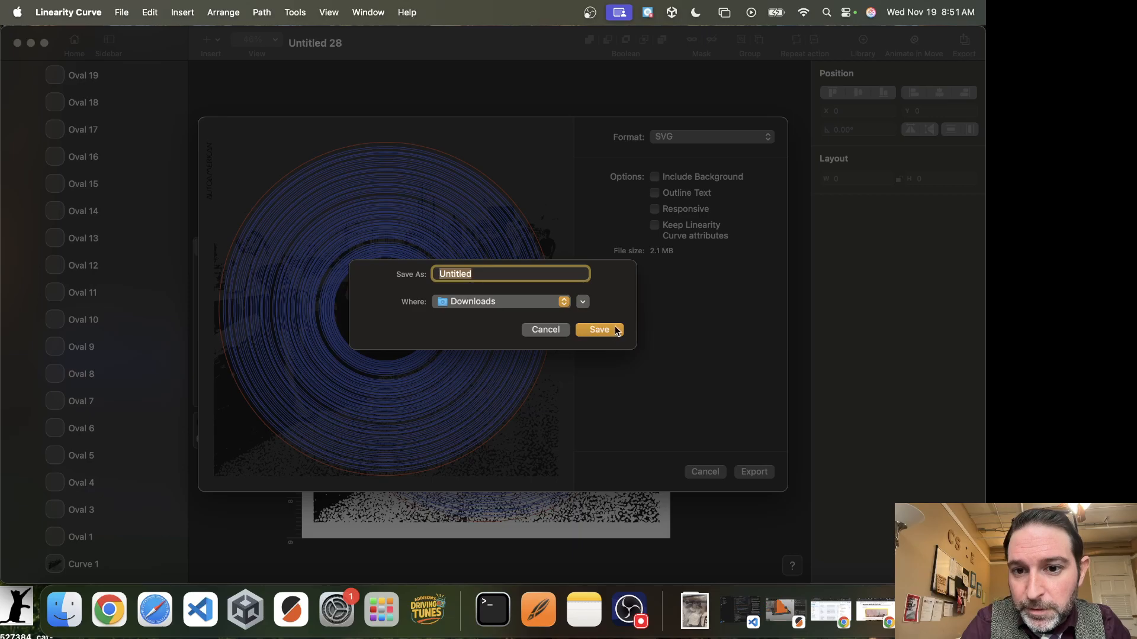
type("blonde")
left_click(599, 330)
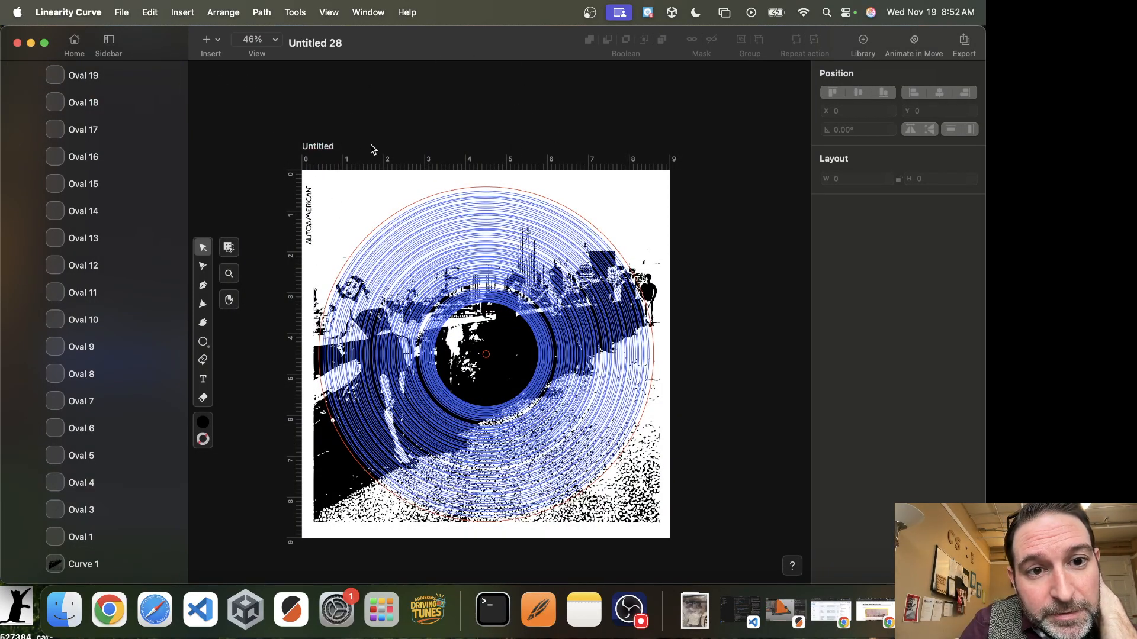
Save the document.
left_click(122, 12)
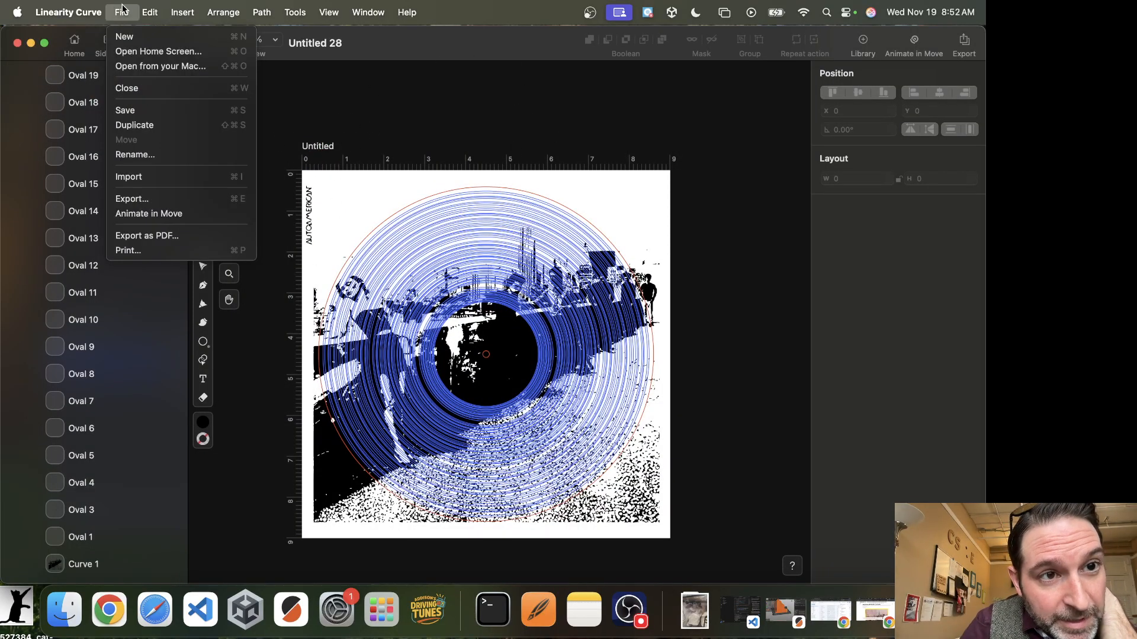
left_click(141, 110)
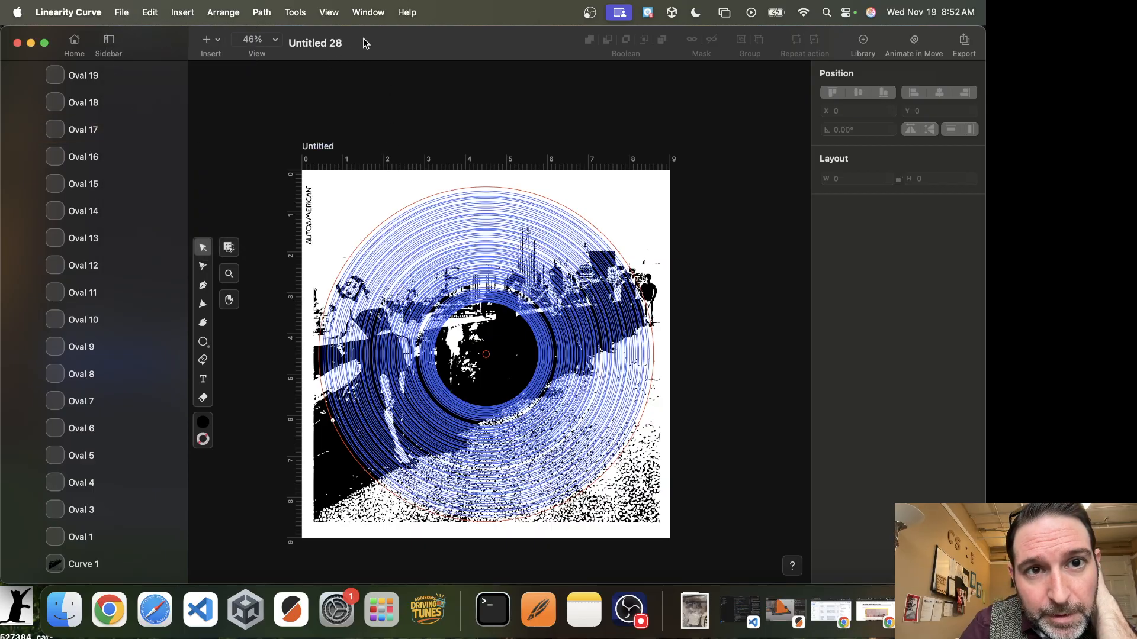
From the home screen, export the Untitled 28 document to Curve format.
left_click(75, 39)
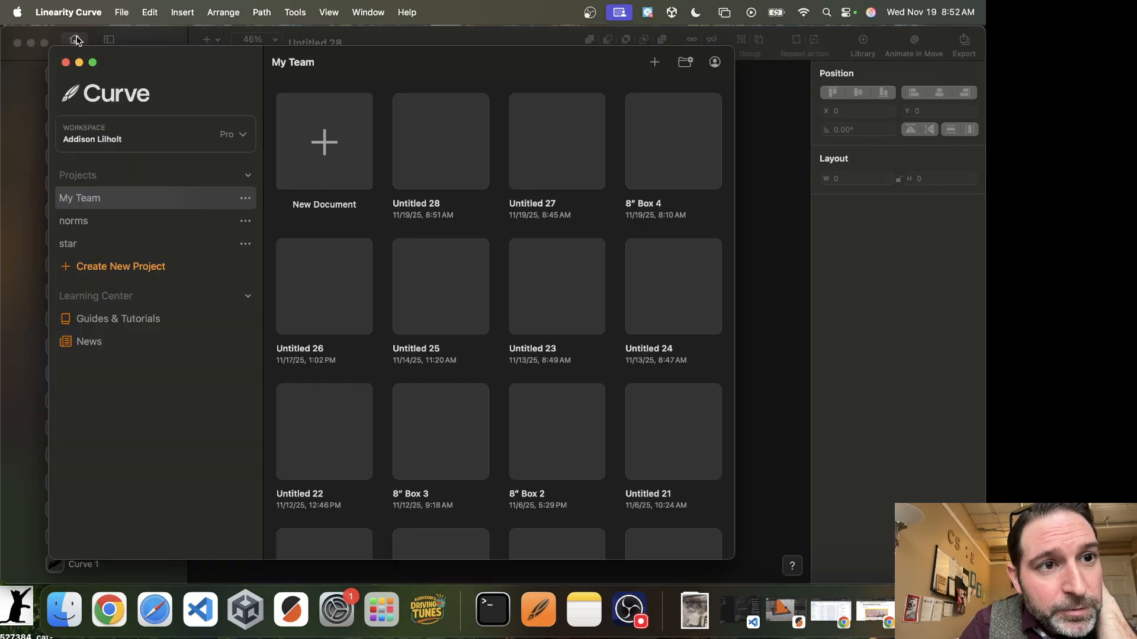
left_click(477, 180)
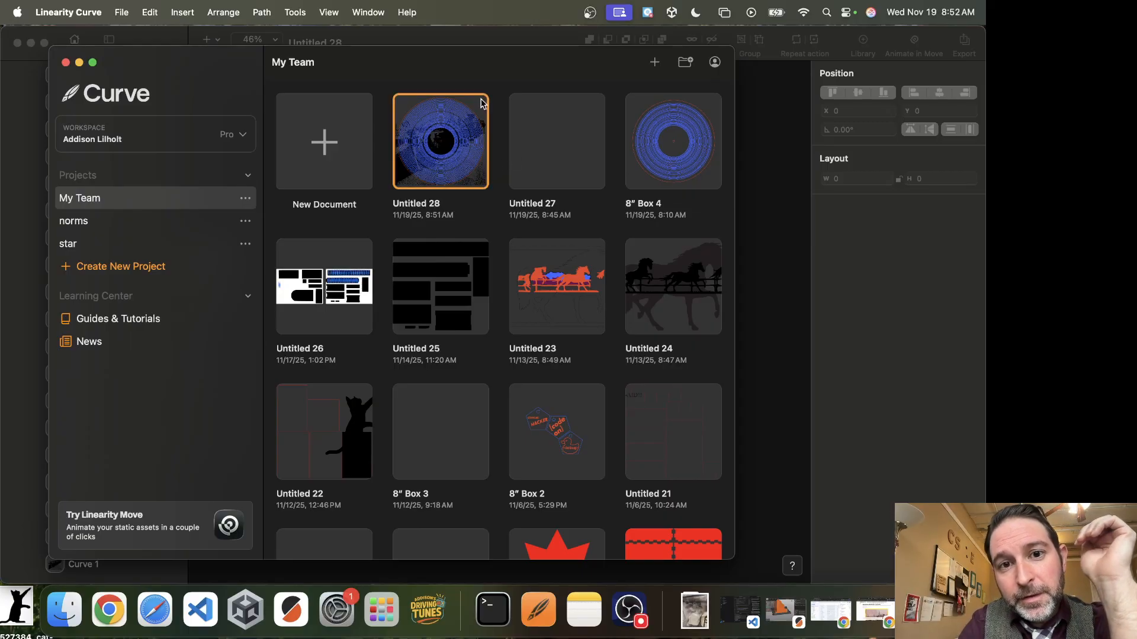
right_click(454, 177)
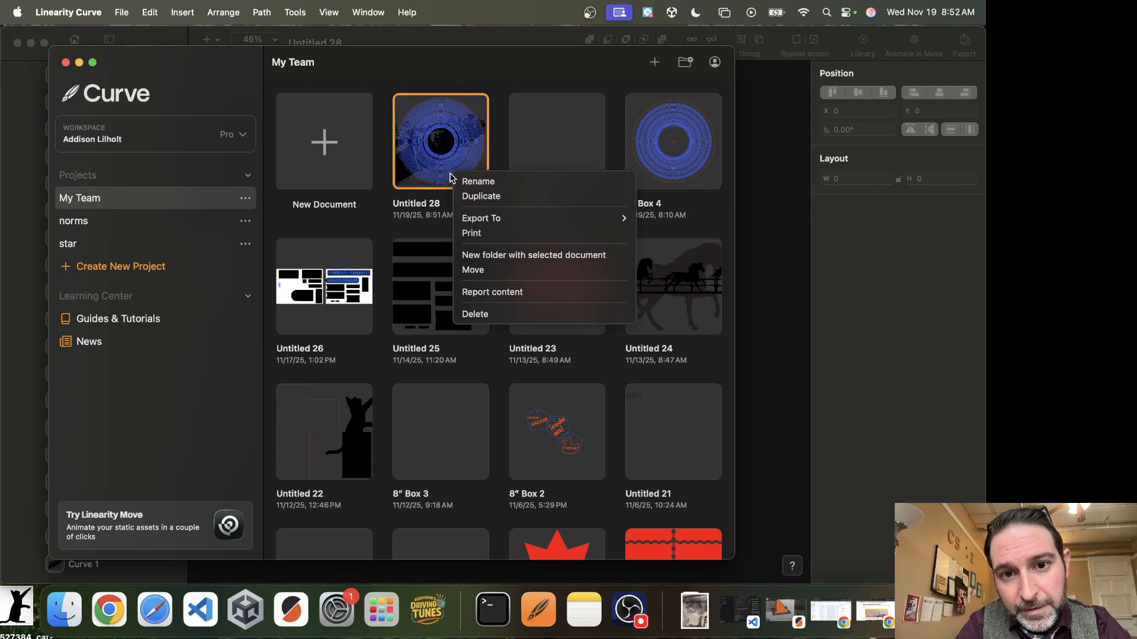
mouse_move(529, 224)
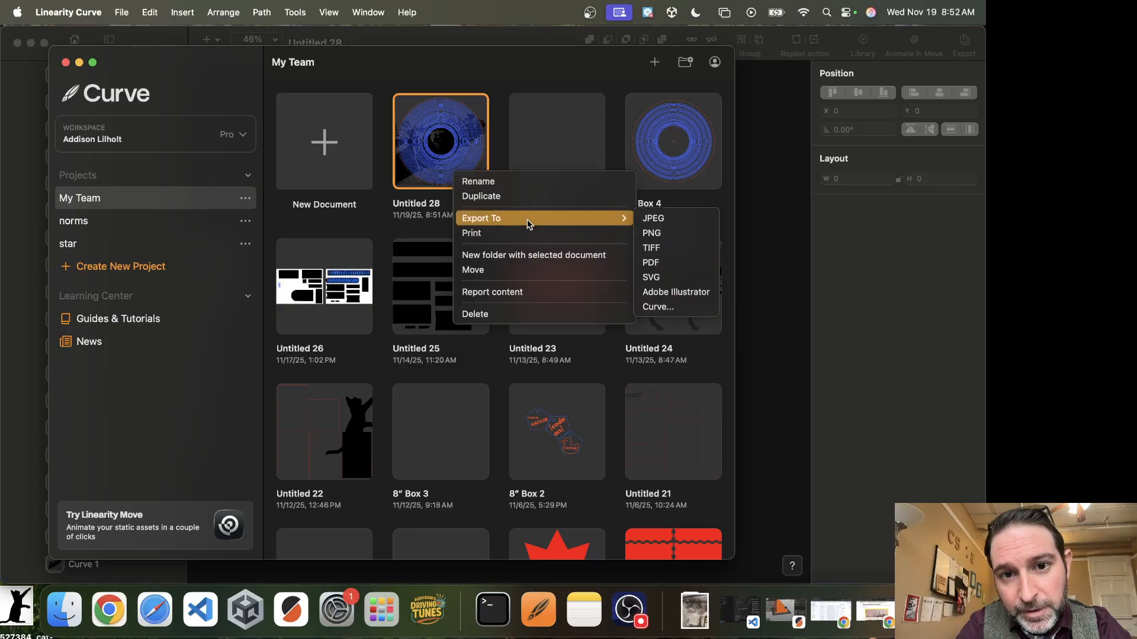
left_click(673, 308)
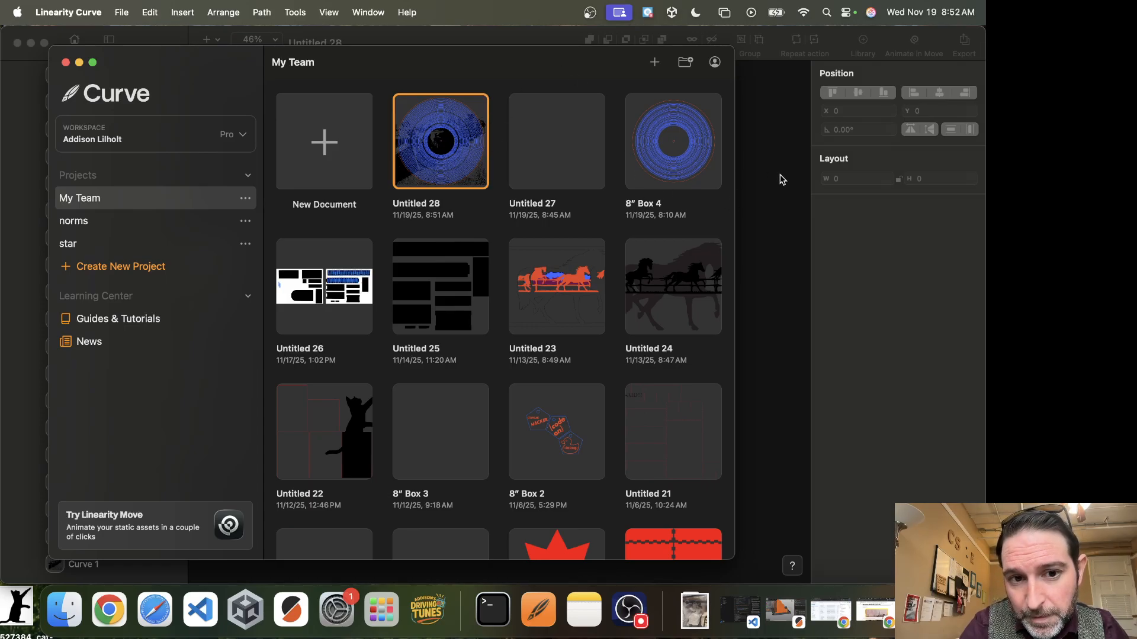
left_click(631, 616)
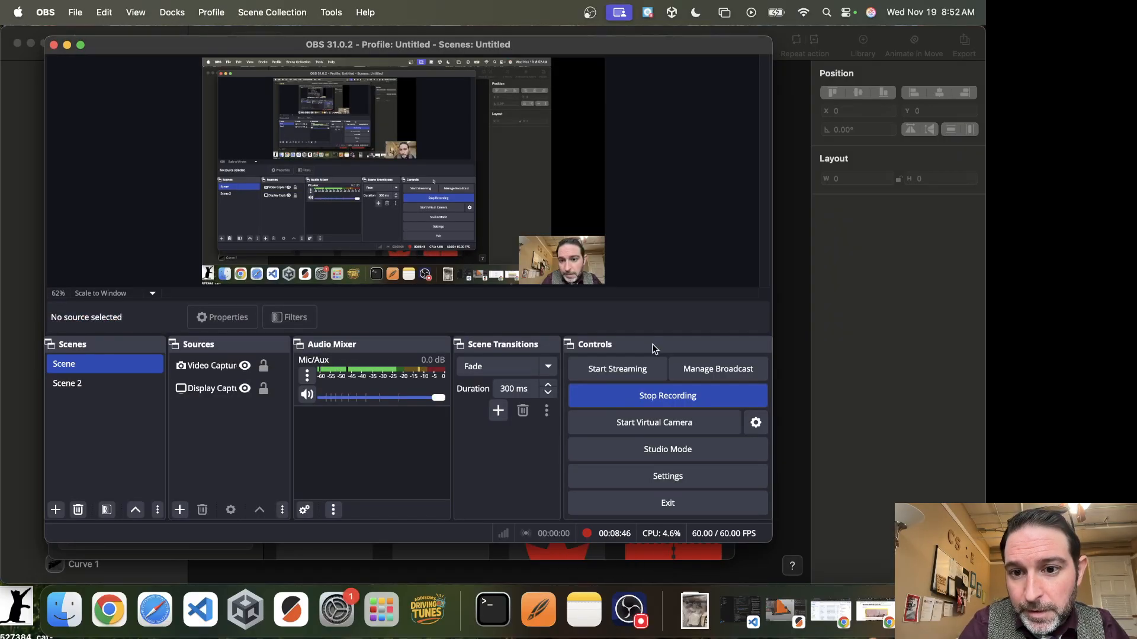